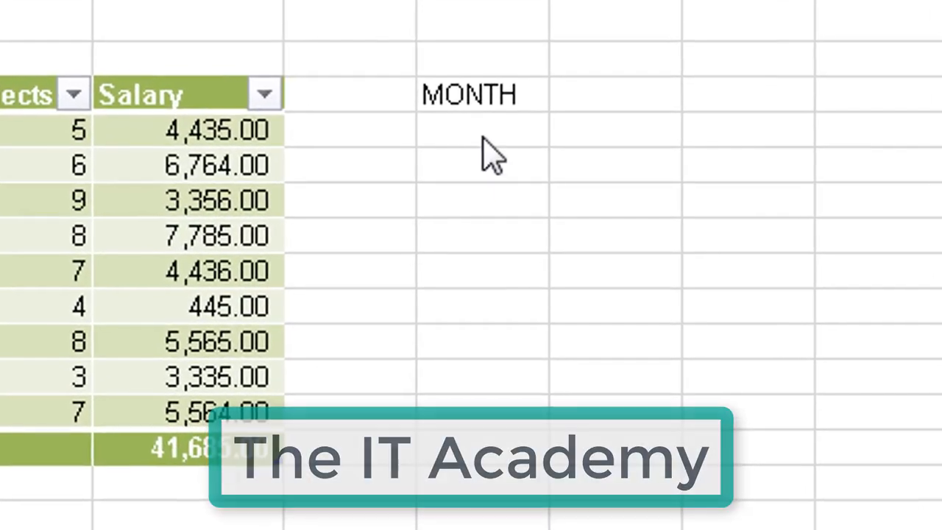
Step: Enter sample months 1 and 12 in the first and third cells below MONTH and clear them again
click(472, 97)
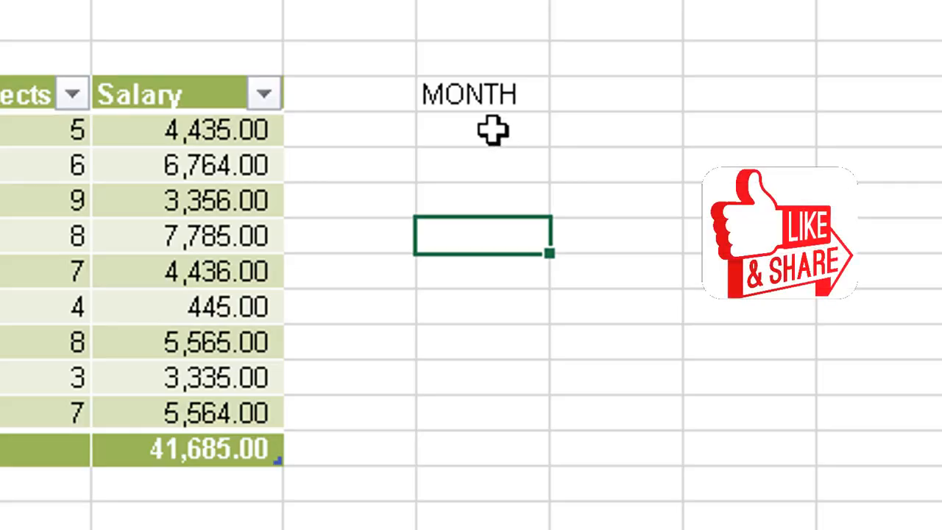
drag(490, 131, 511, 452)
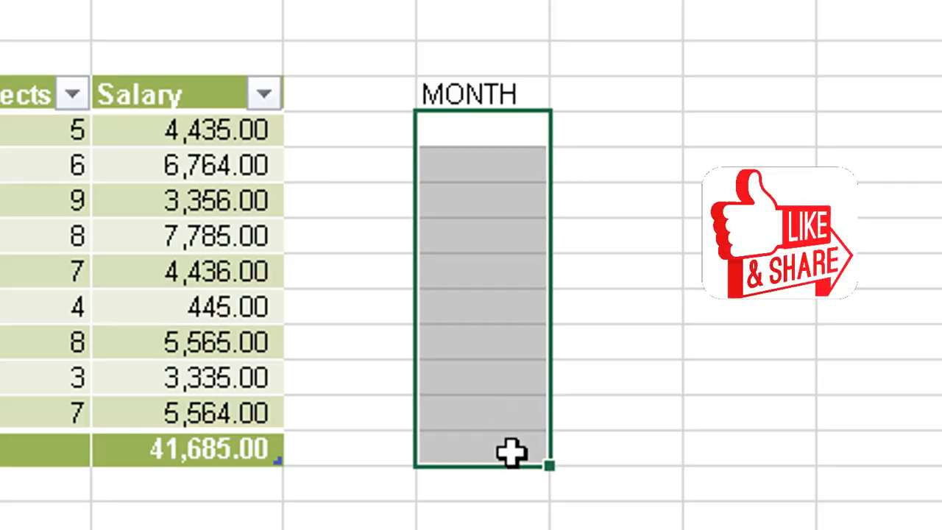
click(474, 140)
text(1)
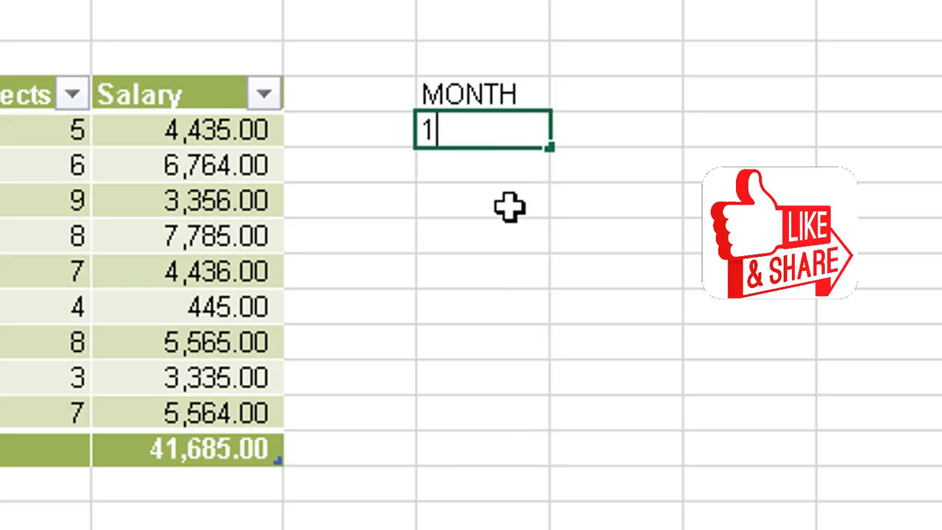
click(461, 209)
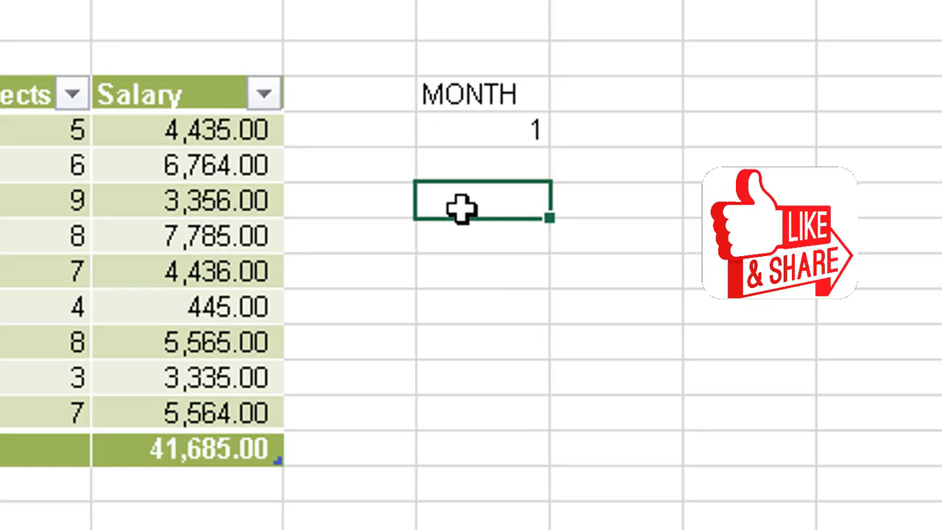
text(12)
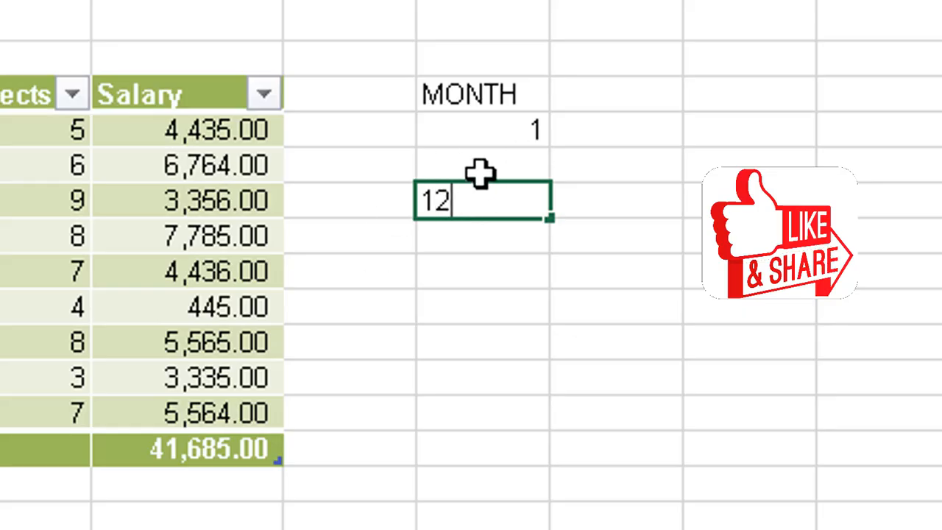
drag(477, 132, 489, 252)
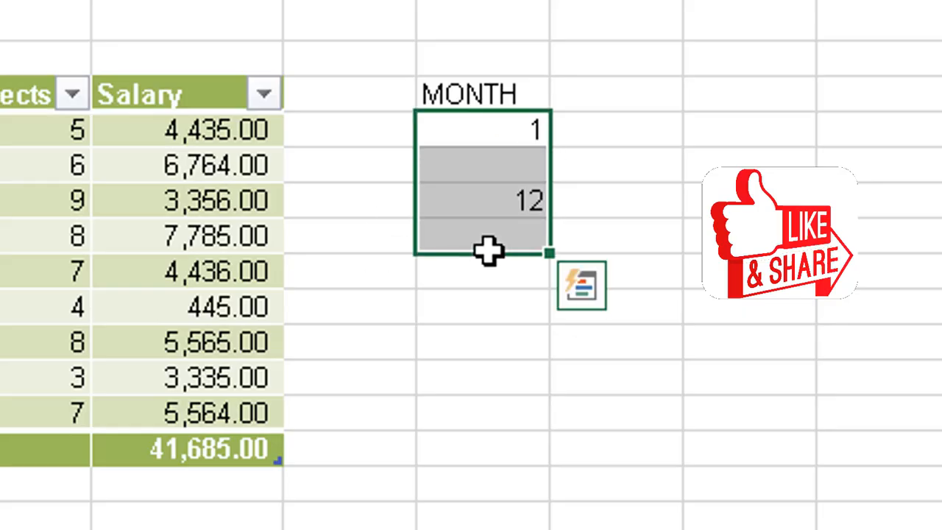
key(Delete)
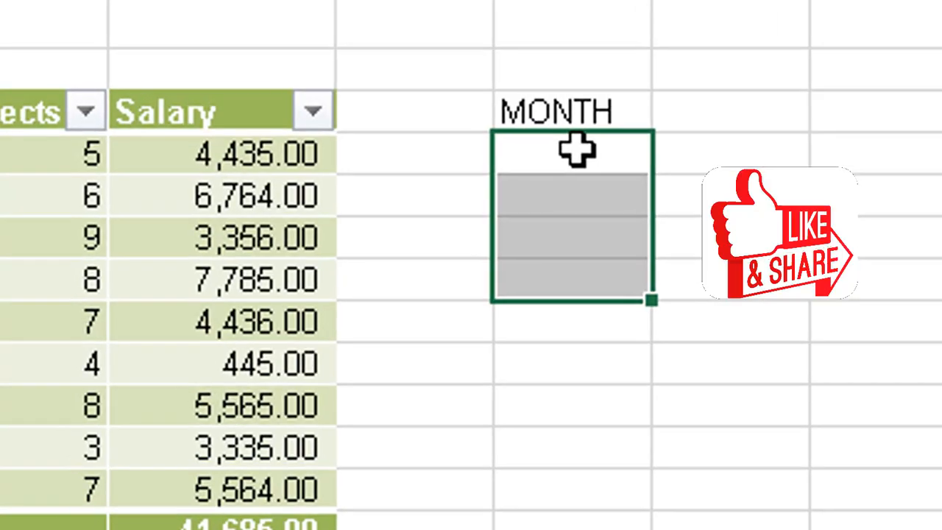
Step: Enter the sample values 100 and HELLO in the seventh and eighth cells below the MONTH heading
drag(545, 142, 548, 314)
drag(600, 340, 610, 515)
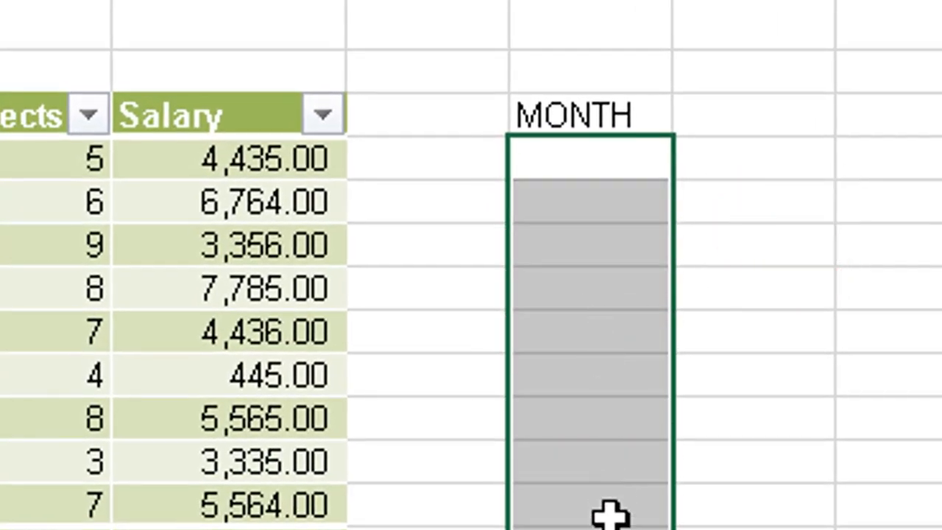
click(610, 430)
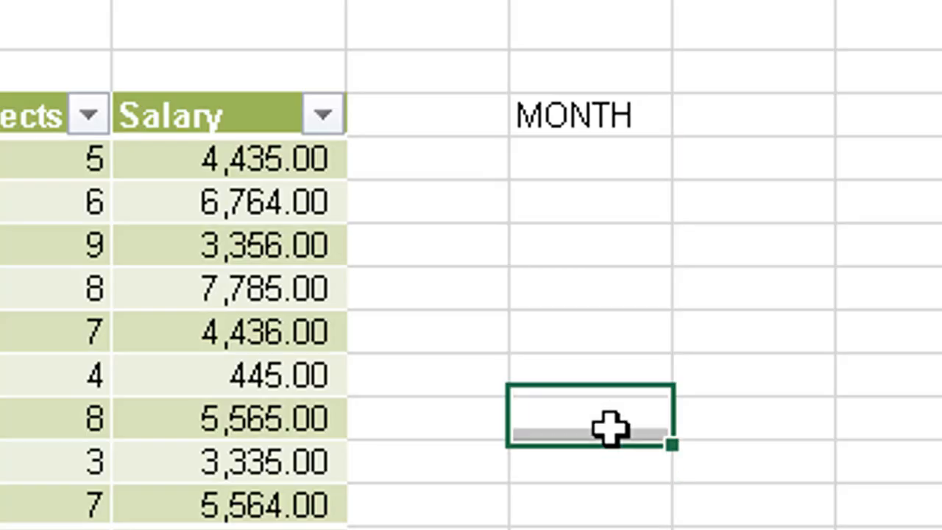
text(100)
key(Return)
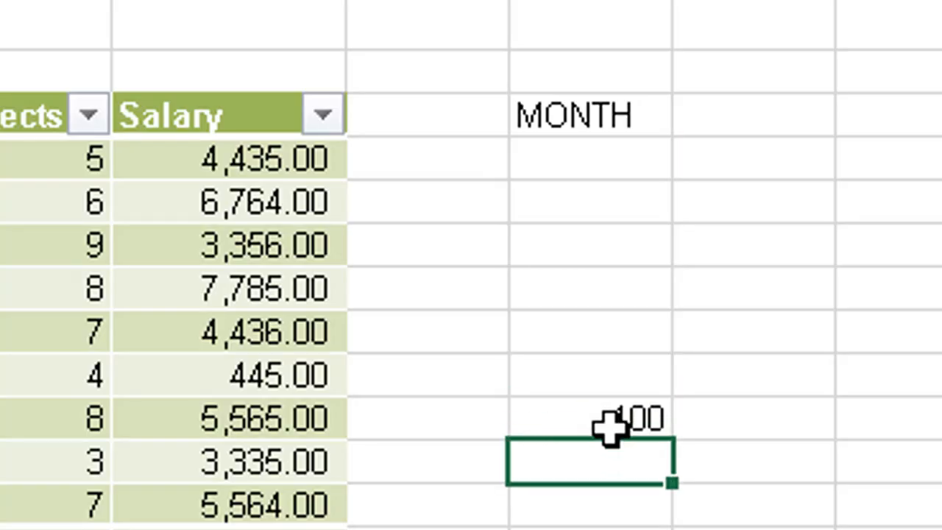
text(HELLO)
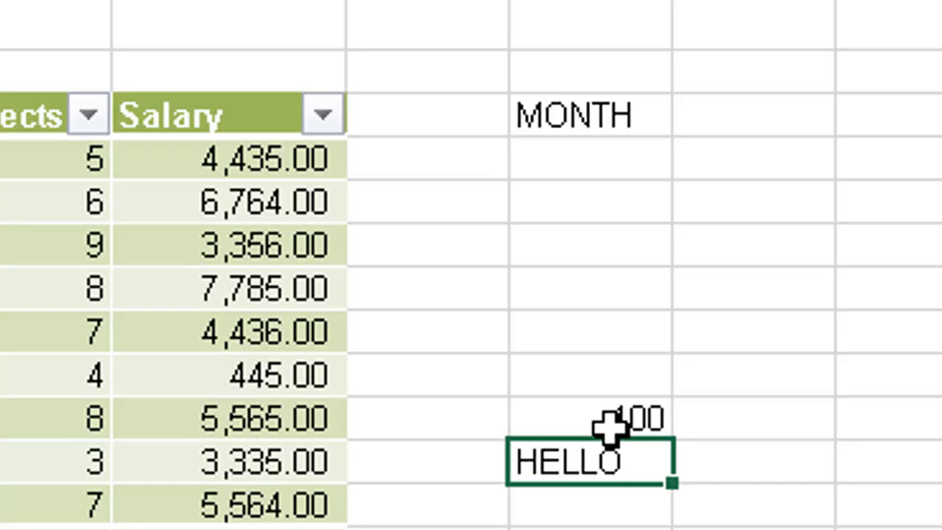
key(Up)
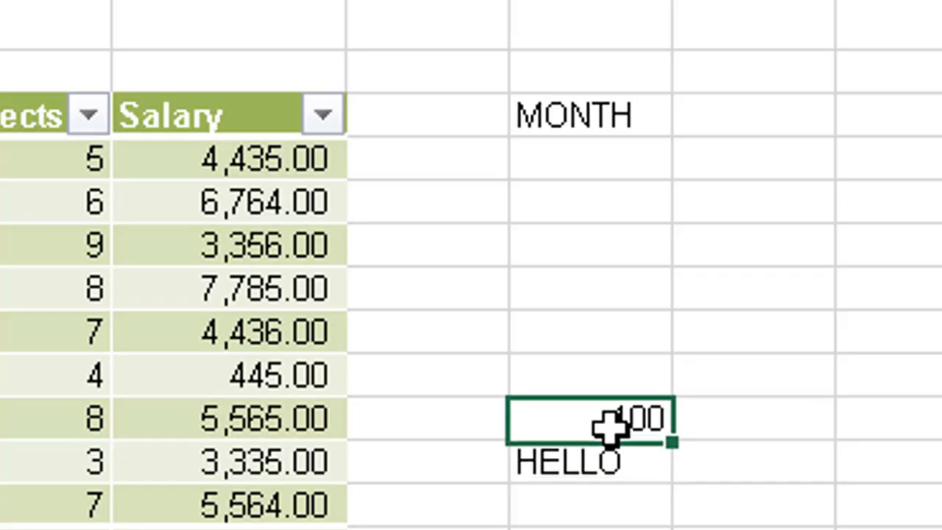
key(Down)
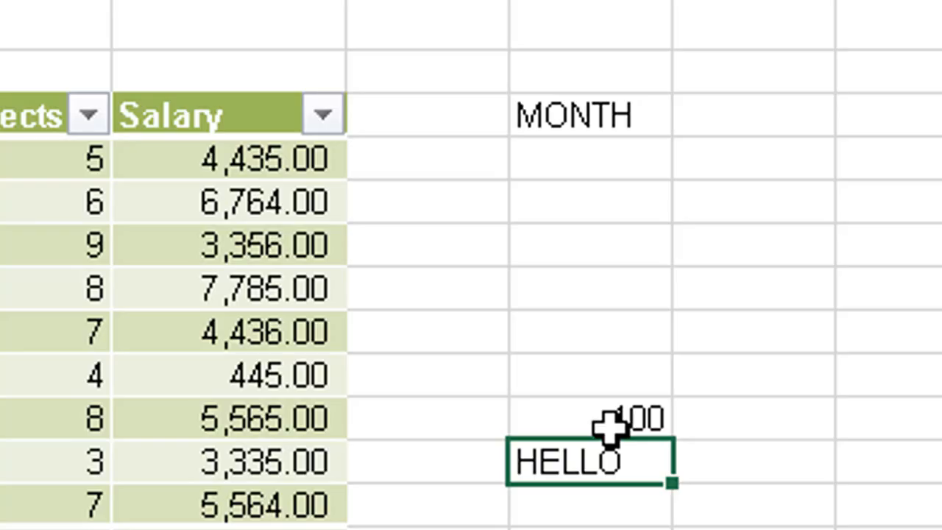
Step: Clear the sample entries 100 and HELLO from the MONTH column
key(shift+Up)
key(shift+Up)
key(shift+Up)
key(shift+Up)
key(Delete)
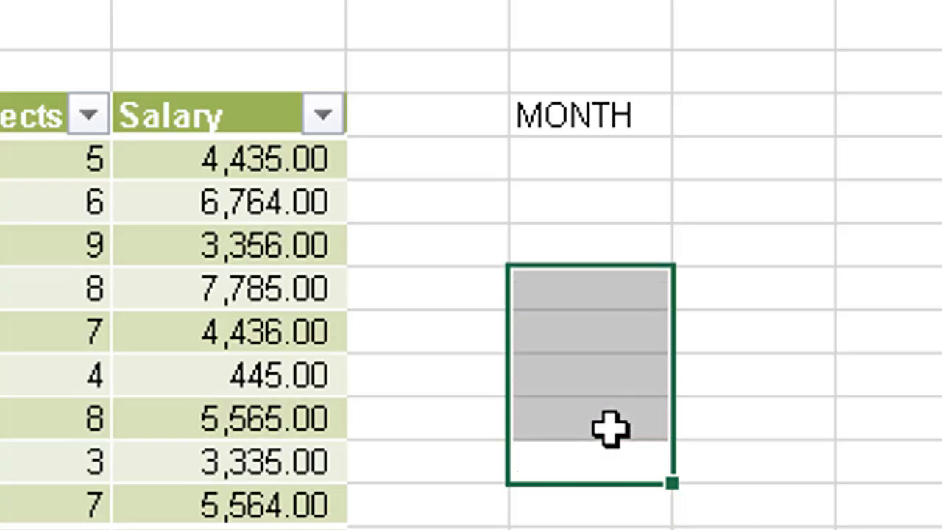
Step: Apply data validation to the ten blank cells below MONTH, allowing only whole numbers between 1 and 12
click(577, 152)
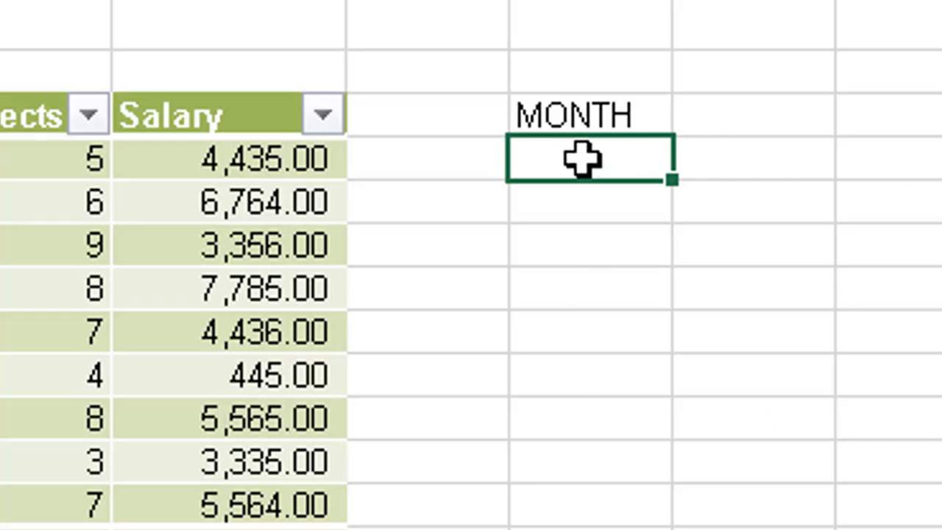
drag(583, 157, 609, 524)
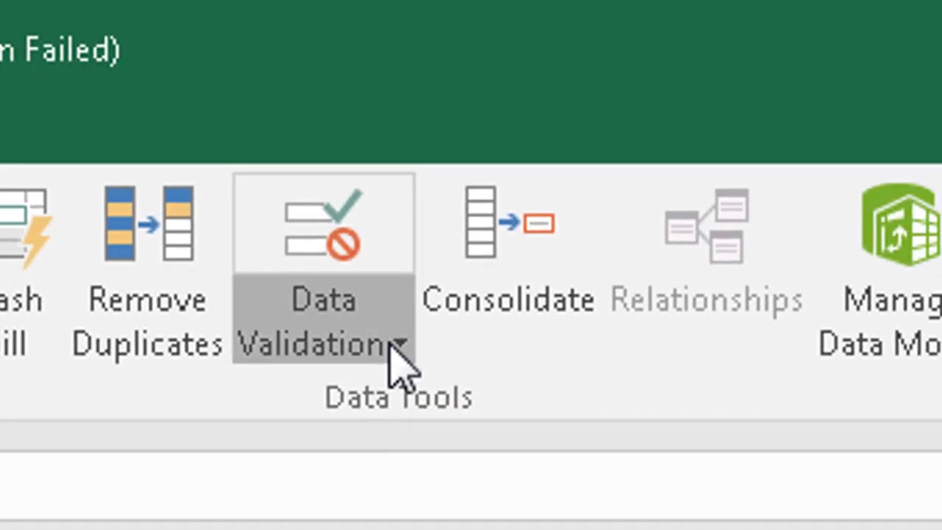
click(440, 381)
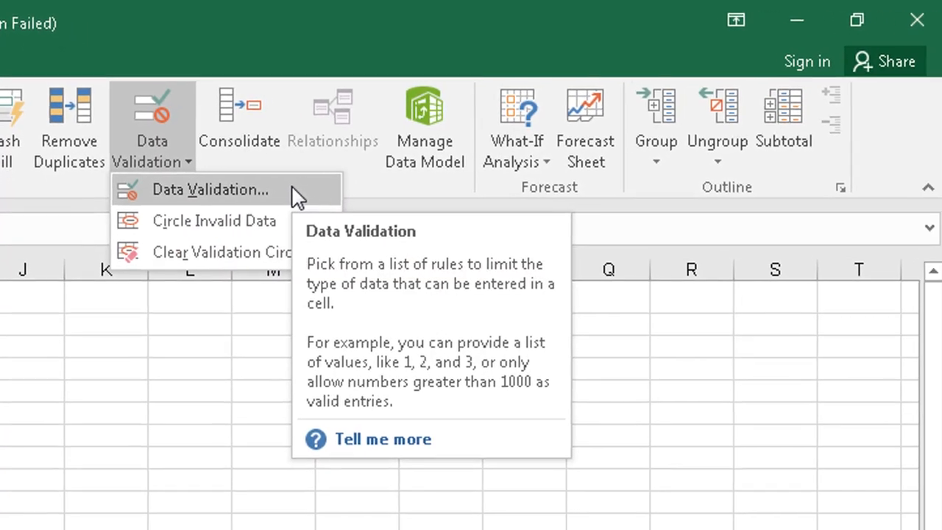
click(293, 190)
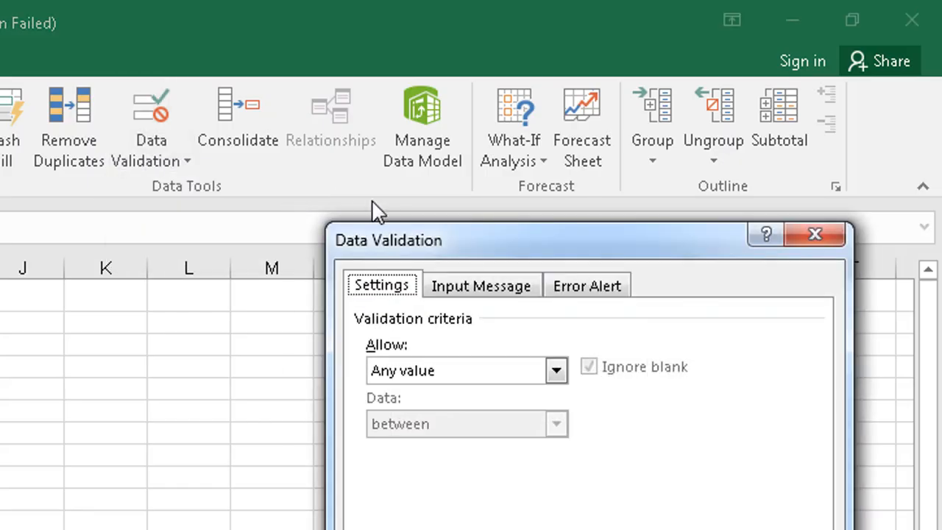
drag(479, 253, 79, 247)
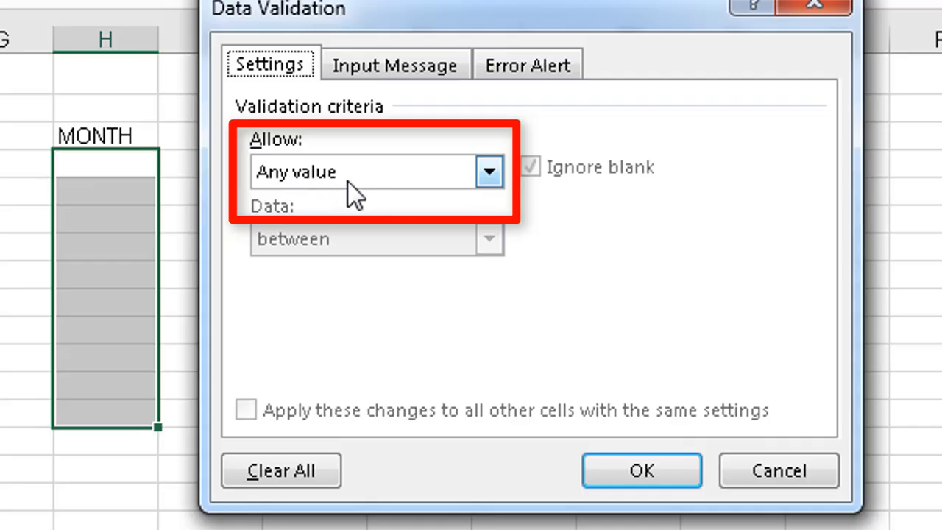
click(488, 173)
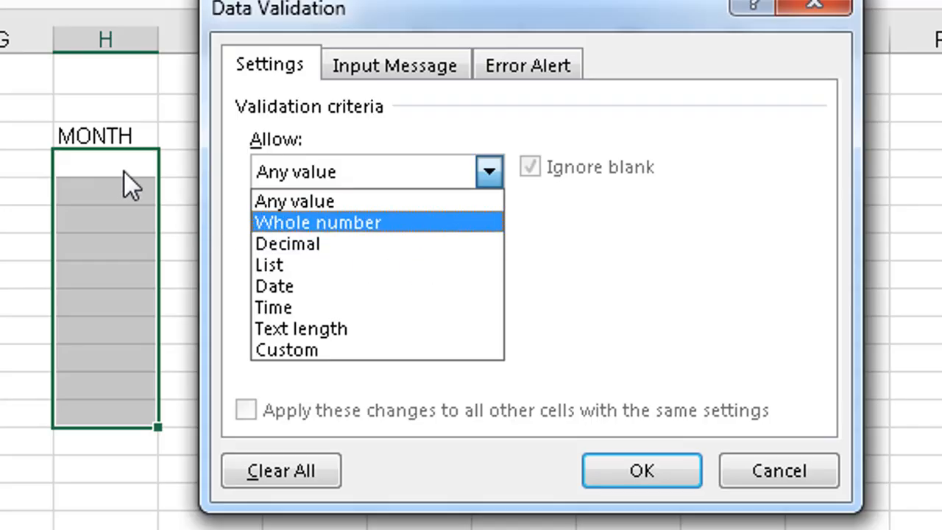
click(332, 223)
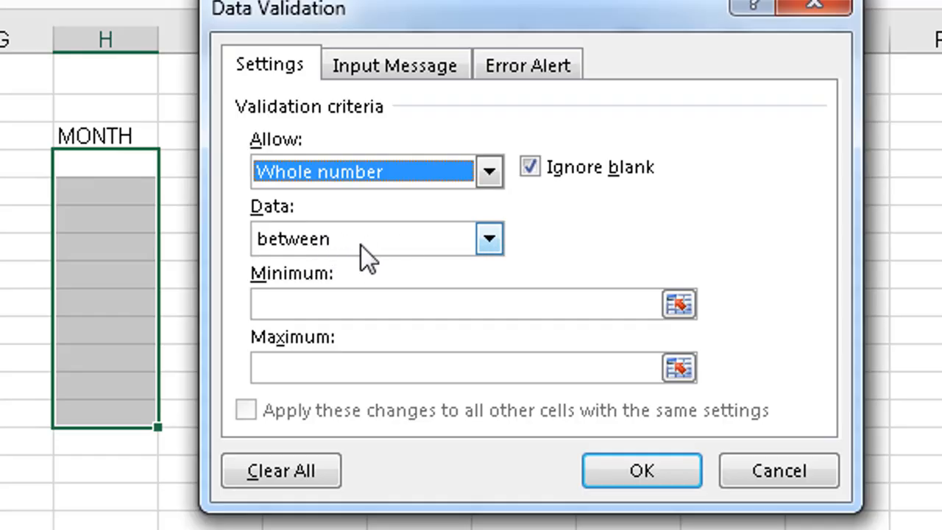
click(335, 303)
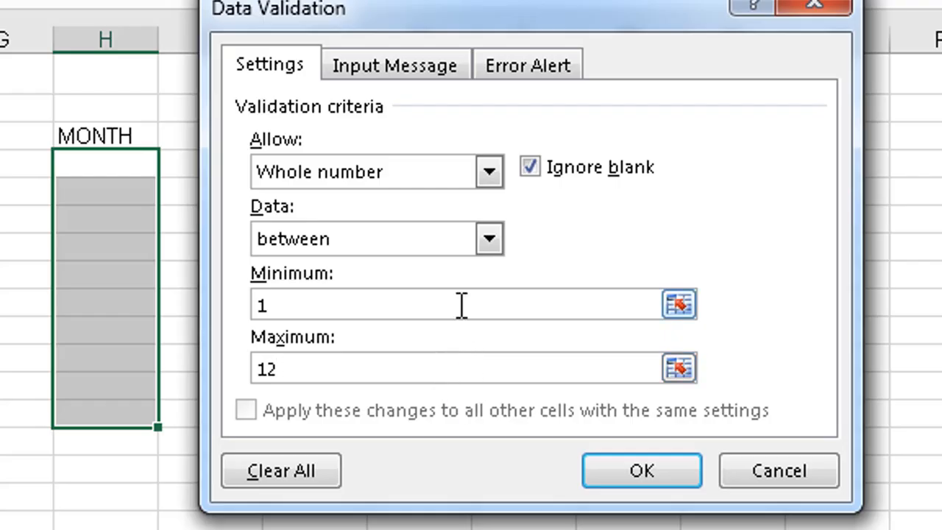
click(640, 473)
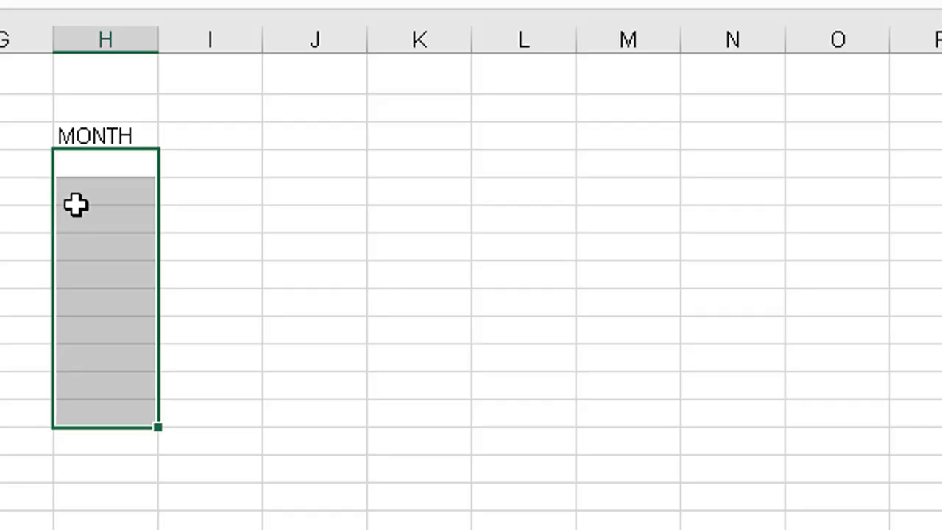
Step: Enter 2 in the second cell below MONTH and try to enter 13 in the cell beneath it
click(96, 196)
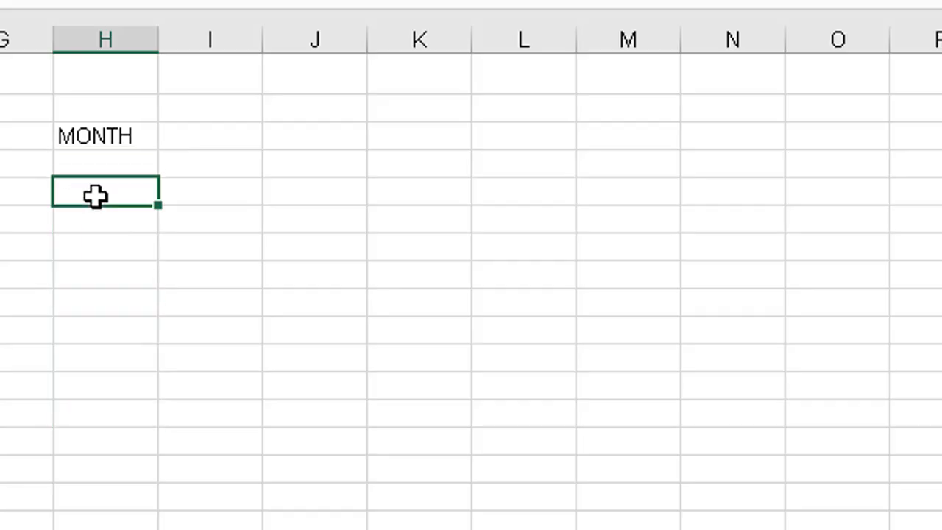
key(Return)
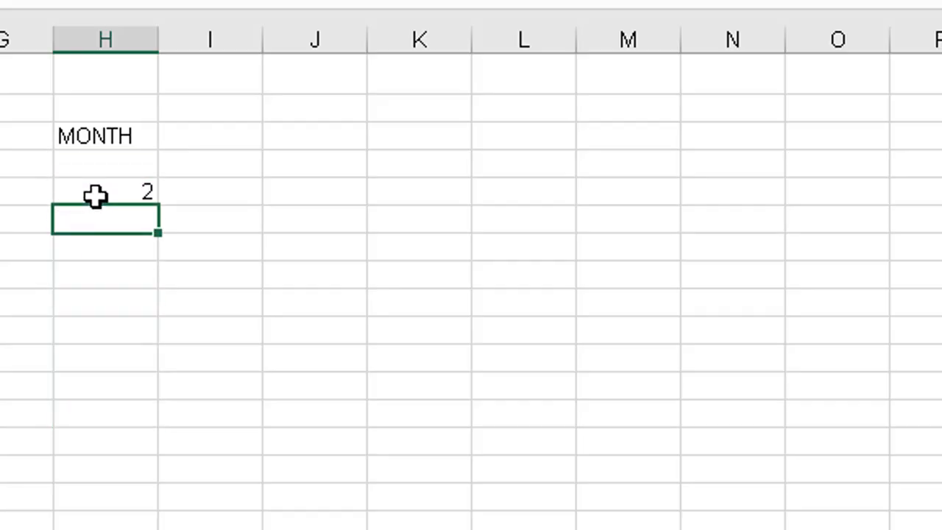
text(13)
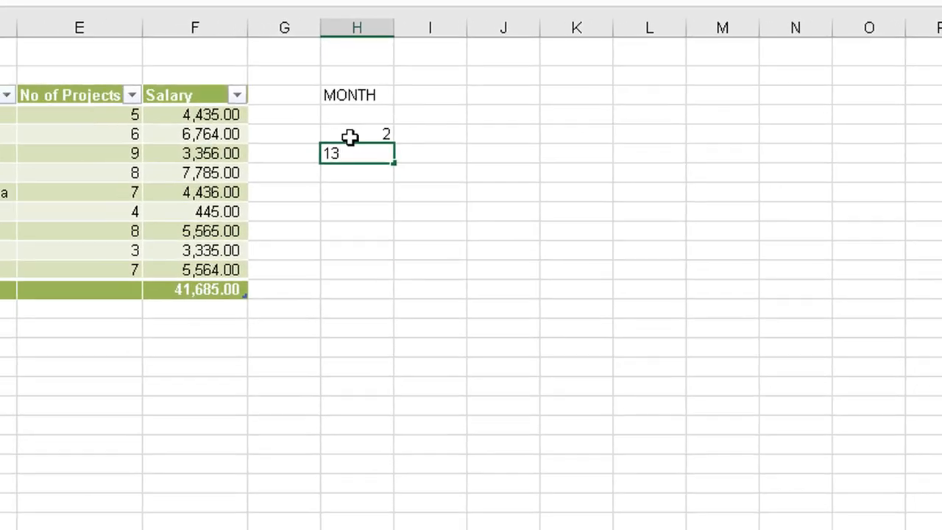
key(Return)
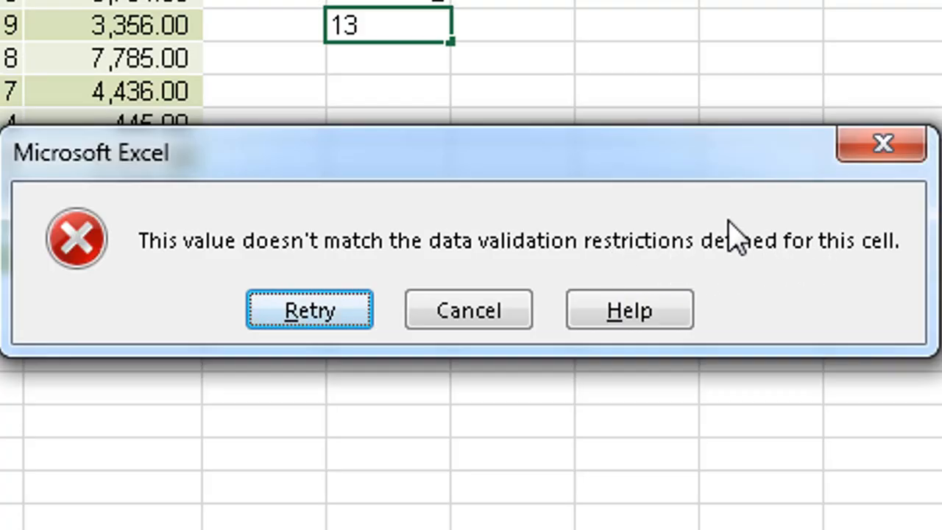
drag(640, 155, 629, 283)
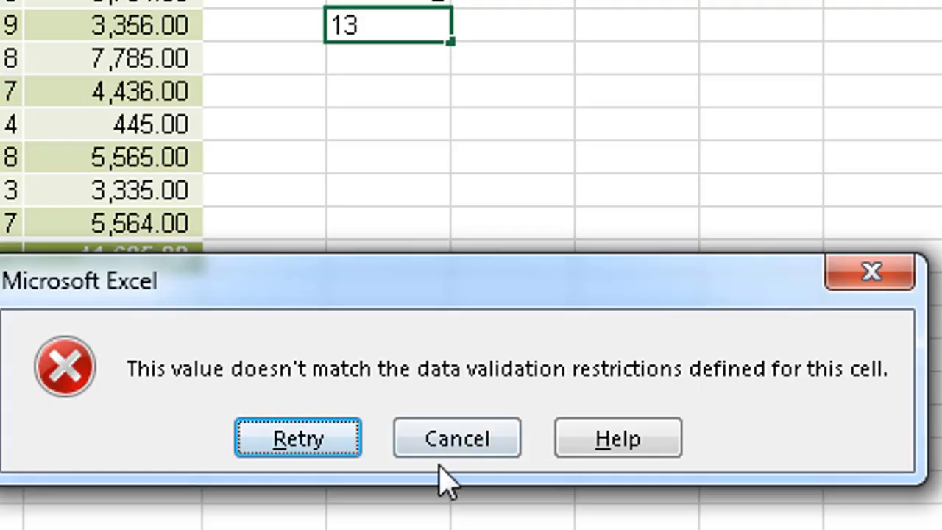
click(448, 439)
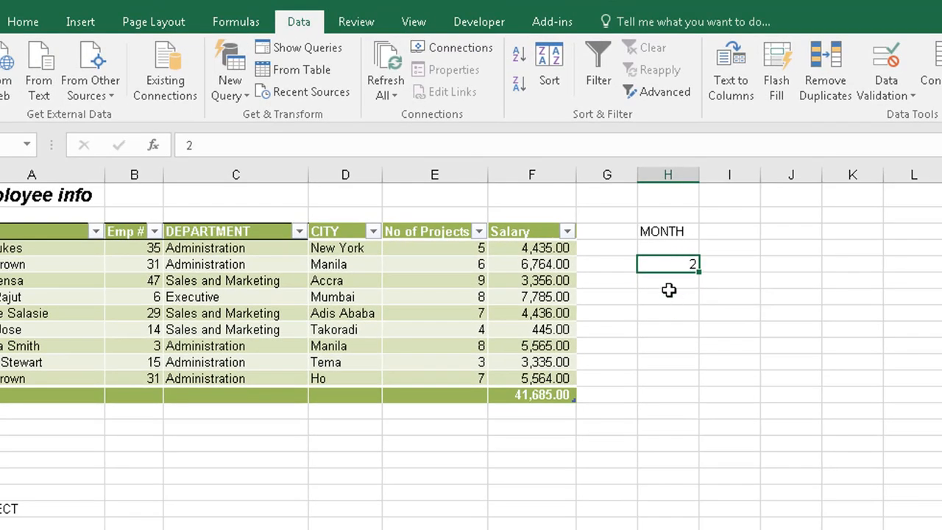
Step: Try to enter 32 in the fourth cell below the MONTH heading
click(672, 299)
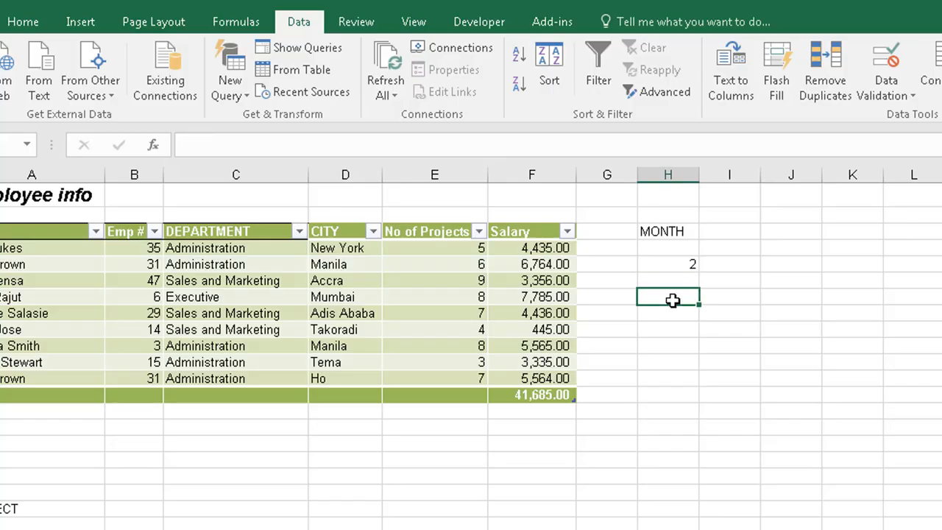
text(32)
key(Return)
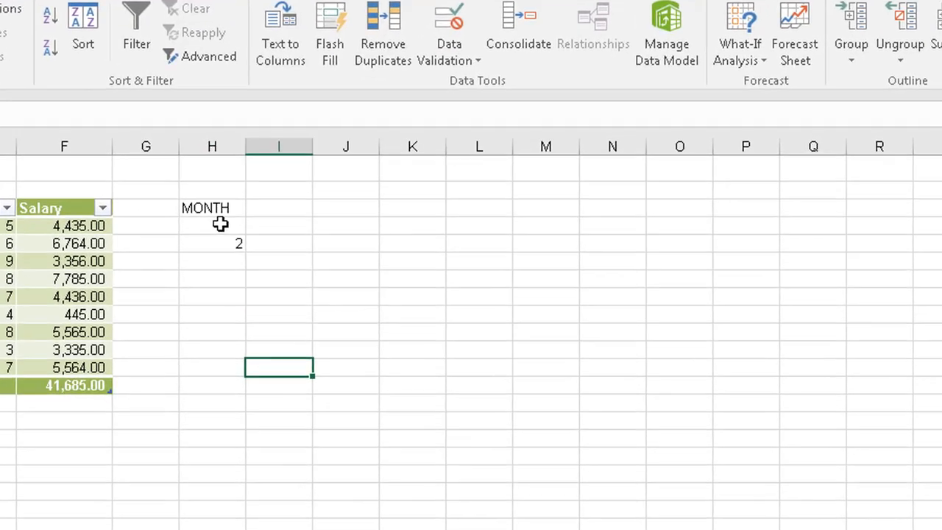
Step: Add the error message "PLEASE TYPE IN A NUMBER BETWEEN 1 AND 12." to the Stop alert validating the ten cells below MONTH
drag(205, 250, 215, 357)
drag(257, 334, 261, 384)
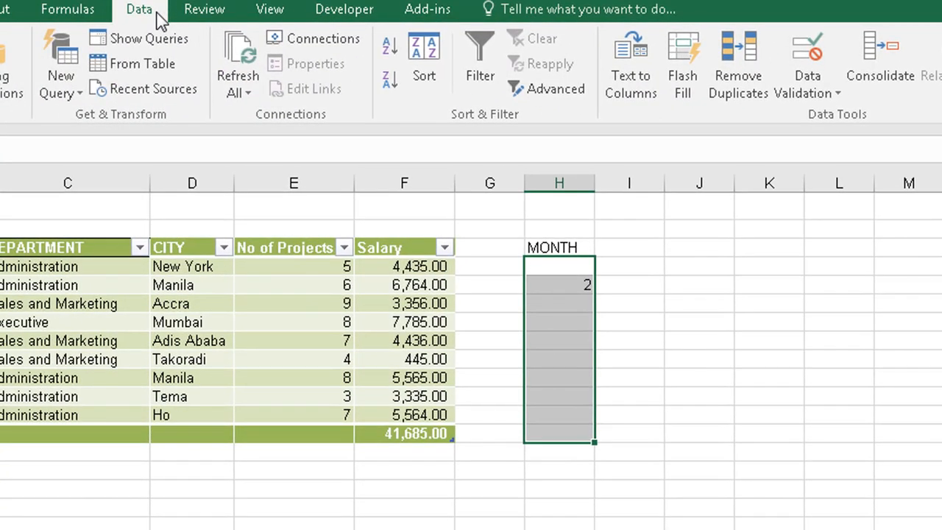
click(816, 55)
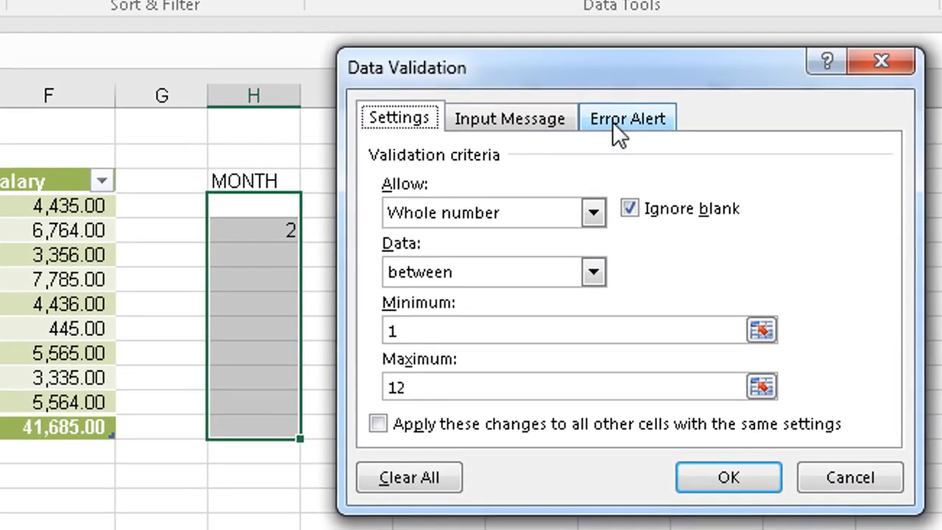
click(603, 119)
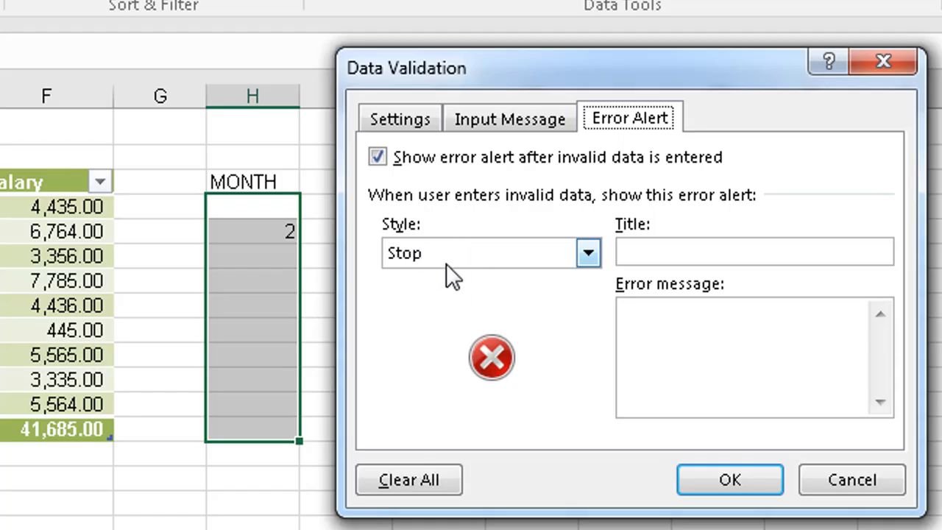
click(669, 328)
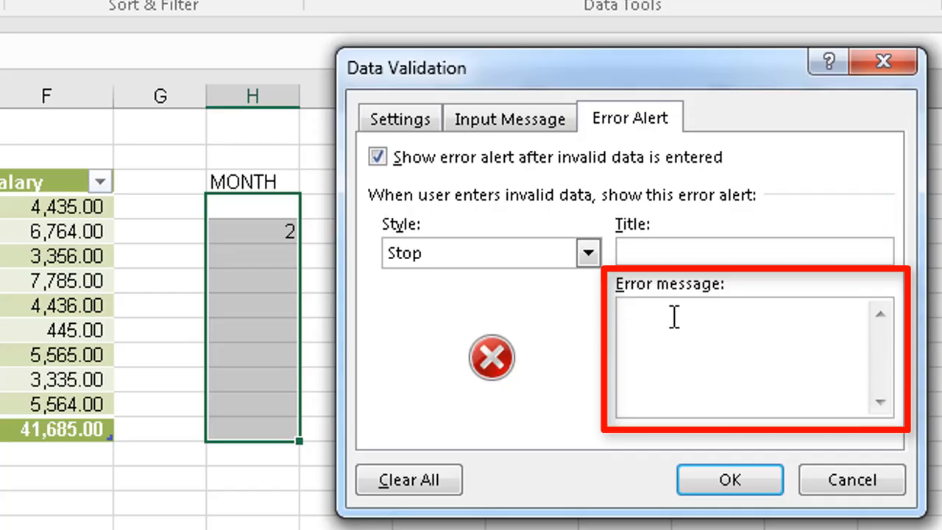
text(EASE TYPE I)
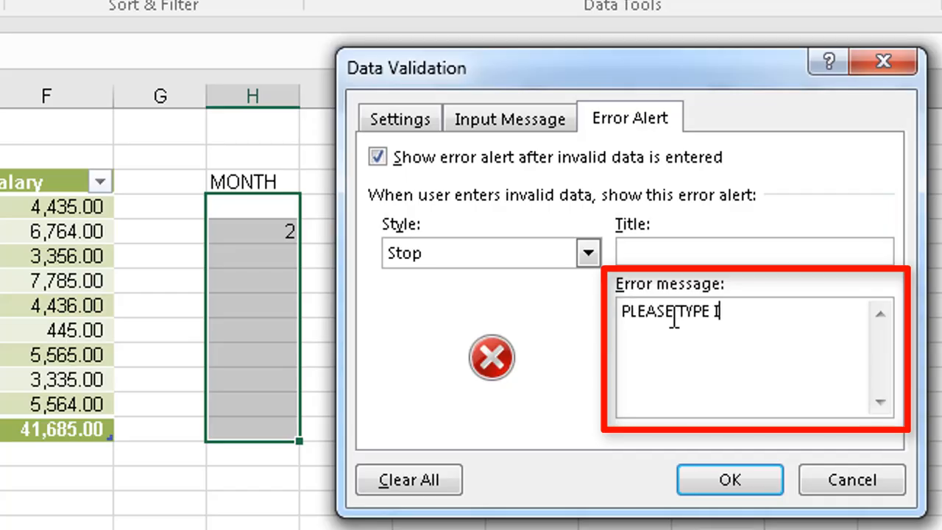
text(N A NUMBER )
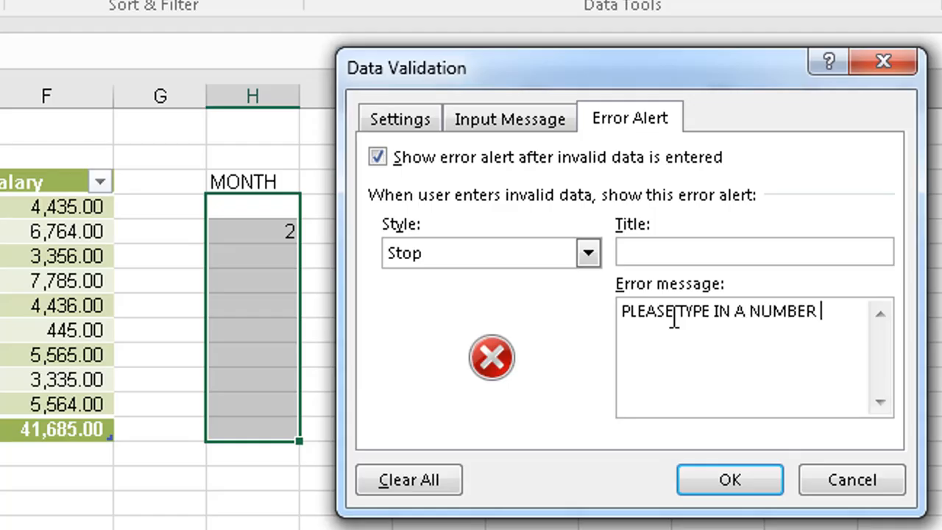
text(BETWE)
key(BackSpace)
key(BackSpace)
key(BackSpace)
text(BETWEEN 1 AND 12.)
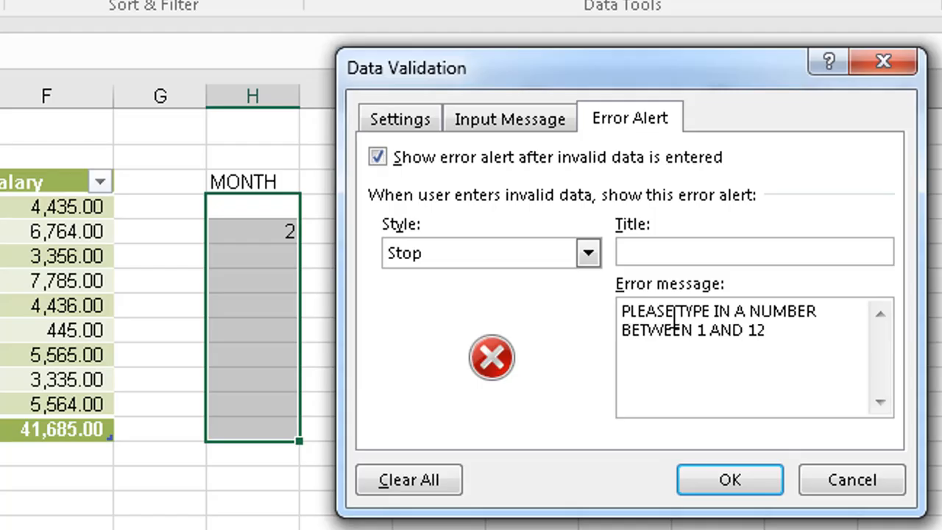
click(711, 480)
Step: Try to enter 13 in the third cell below MONTH, retry the entry and enter 3 instead
click(253, 265)
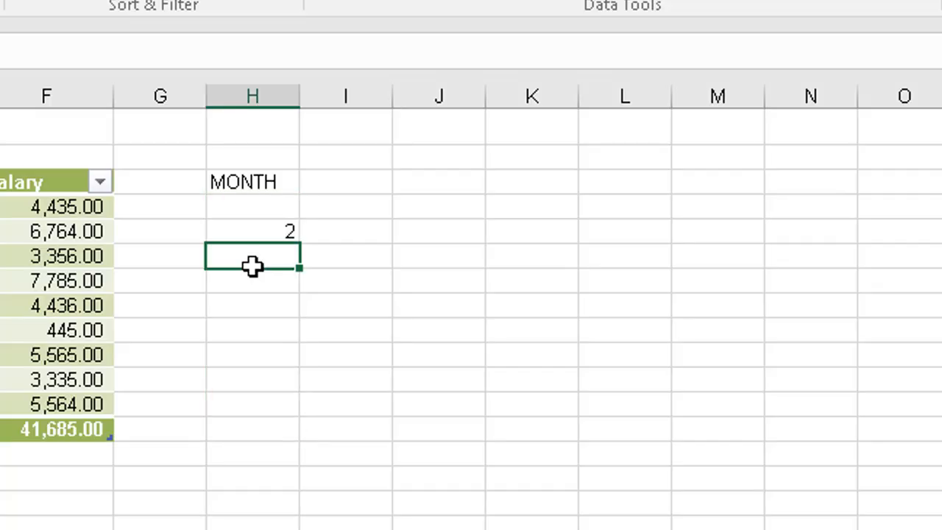
text(13)
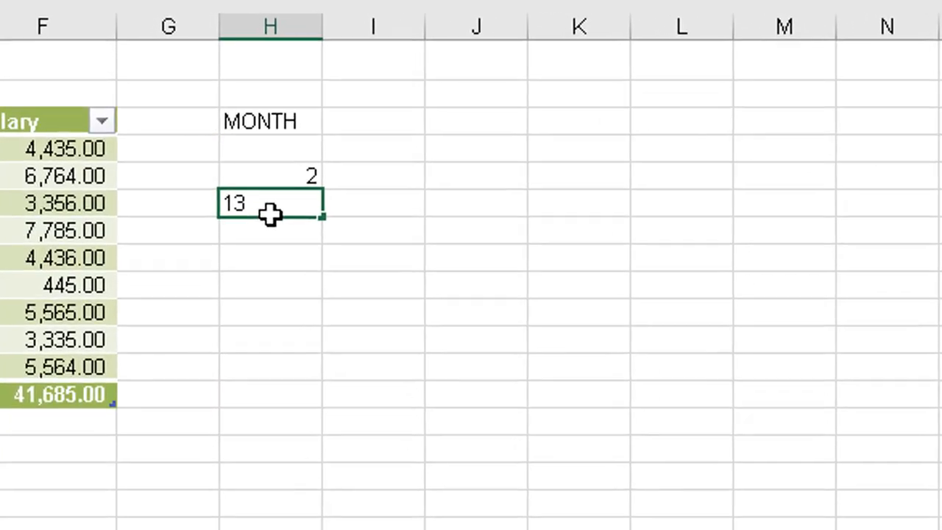
key(Return)
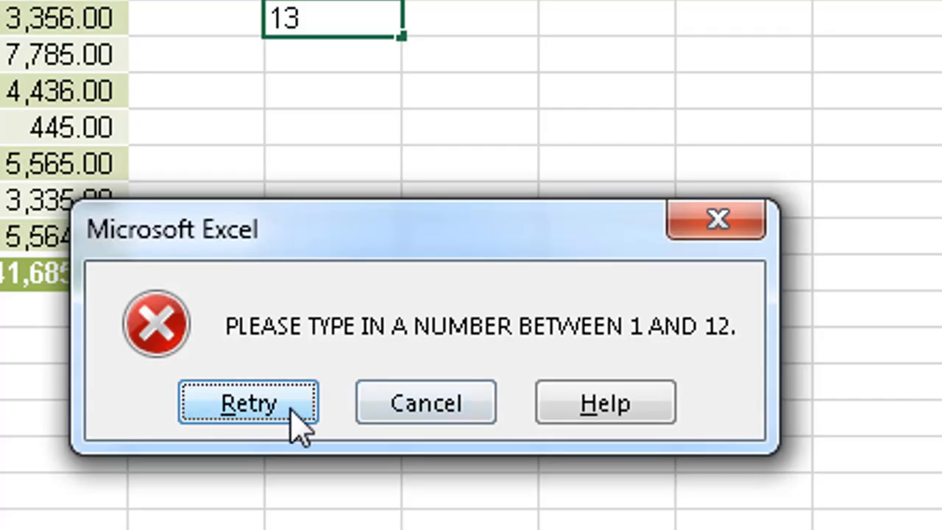
click(257, 414)
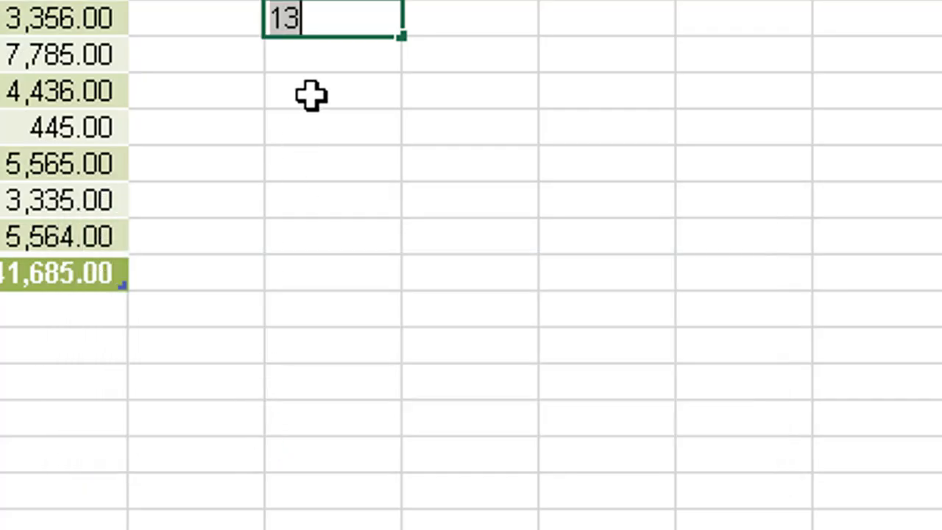
text(3)
key(Return)
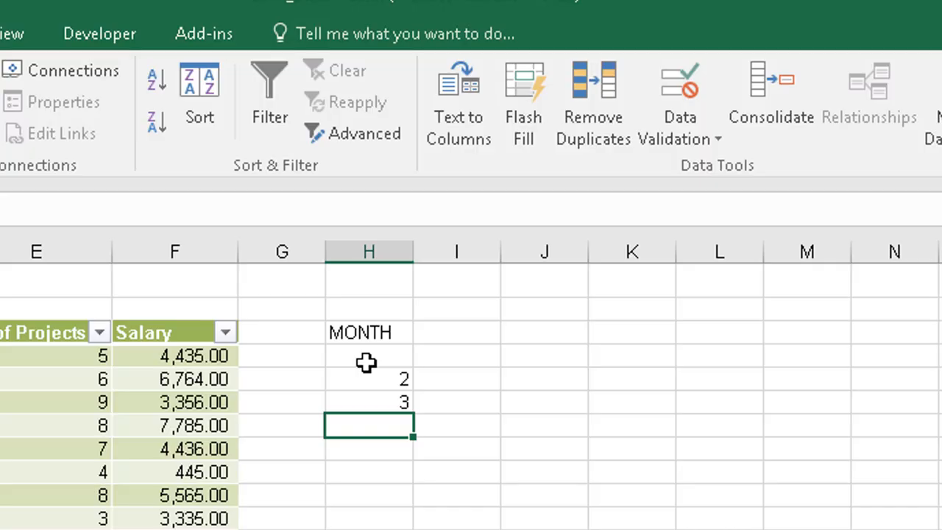
Step: Review the error alert settings of the ten validated cells below MONTH
drag(366, 346, 368, 526)
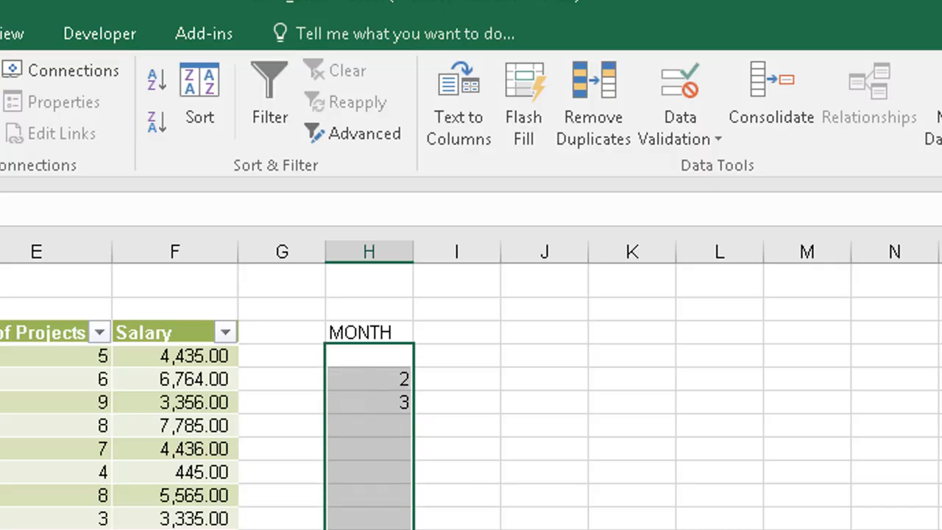
click(710, 139)
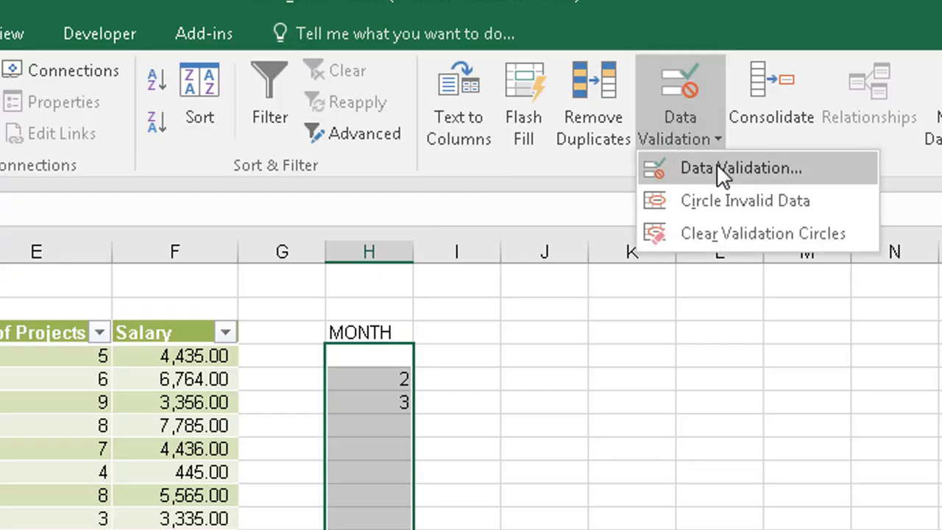
click(717, 166)
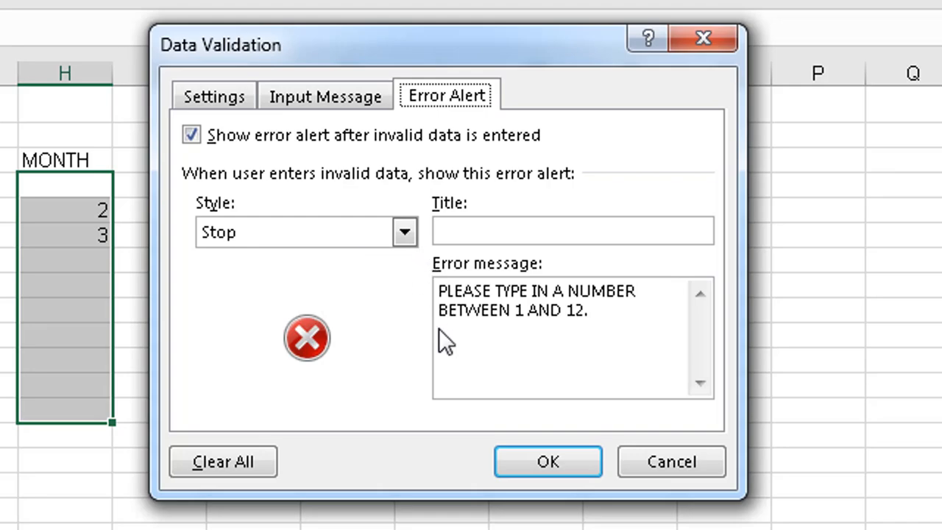
click(563, 463)
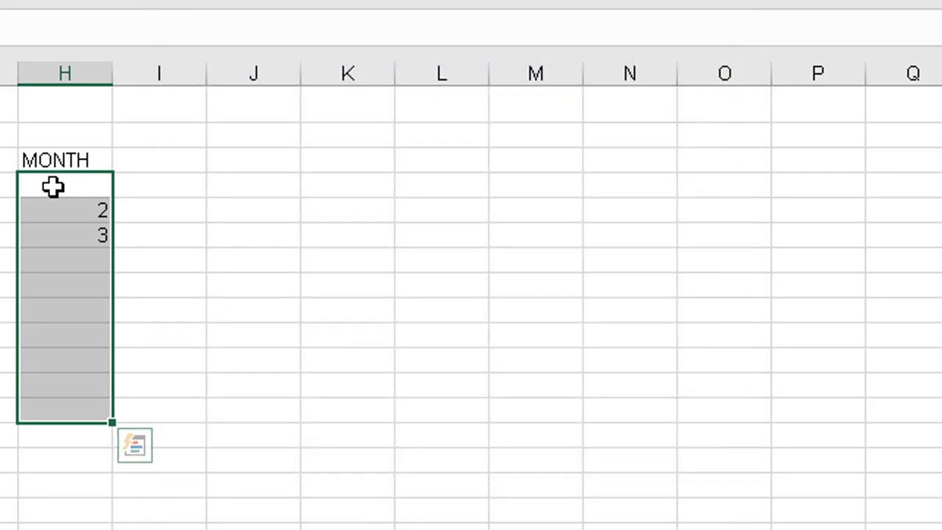
Step: Try to enter 23 in the fourth cell below MONTH and cancel the entry
click(80, 266)
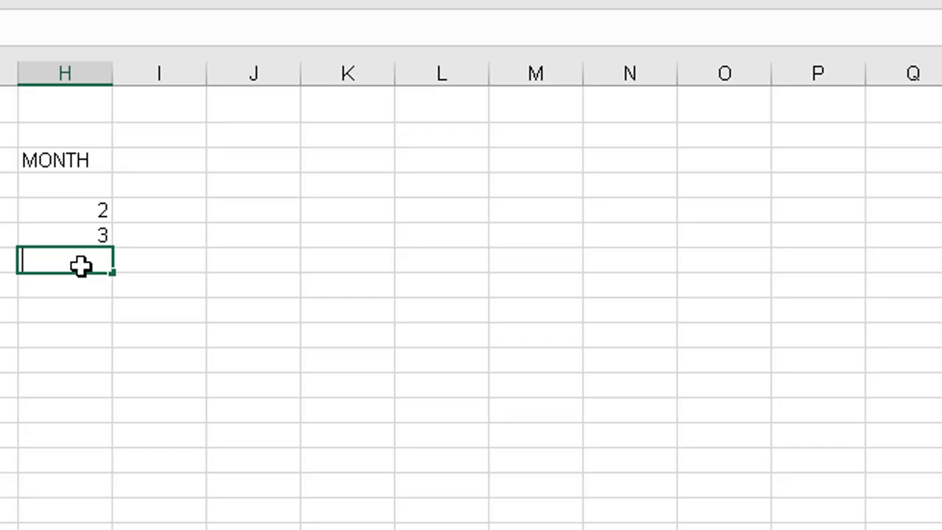
text(23)
key(Return)
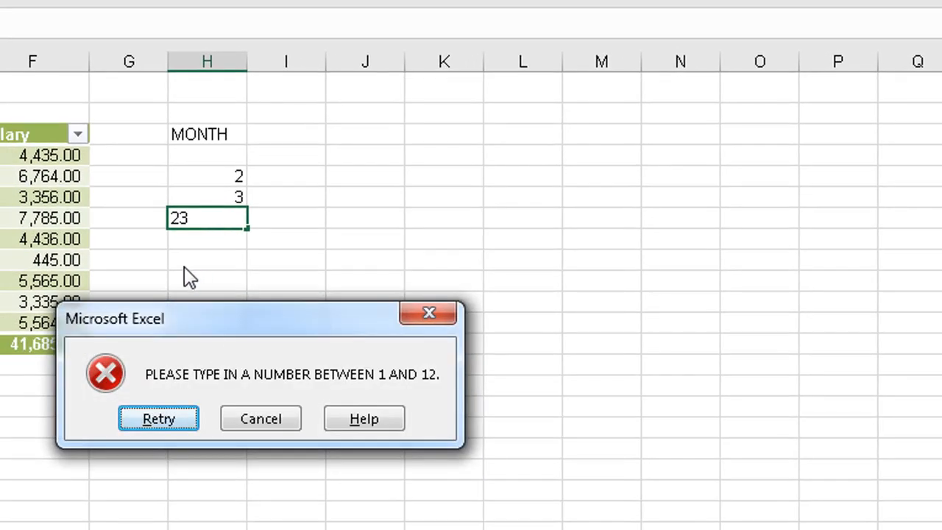
click(268, 432)
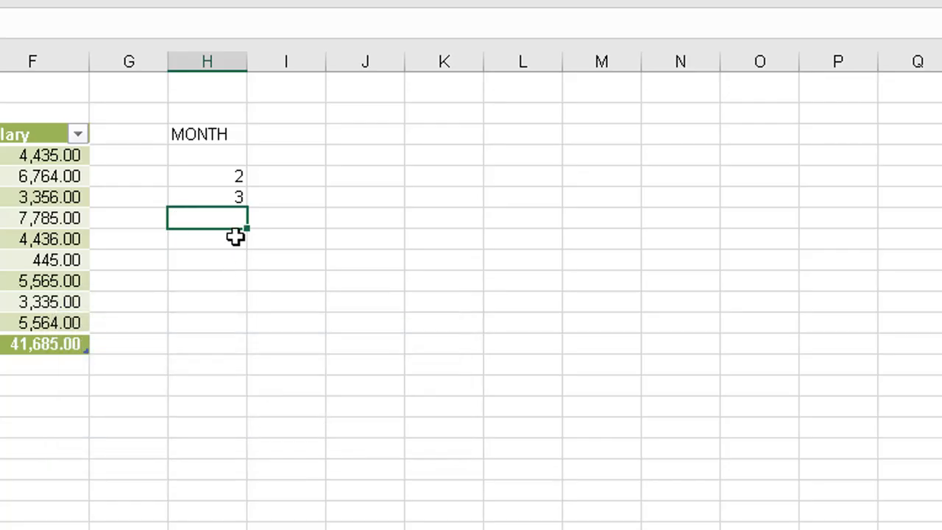
Step: Set the error alert style to Warning for the ten validated cells below MONTH
drag(216, 159, 216, 342)
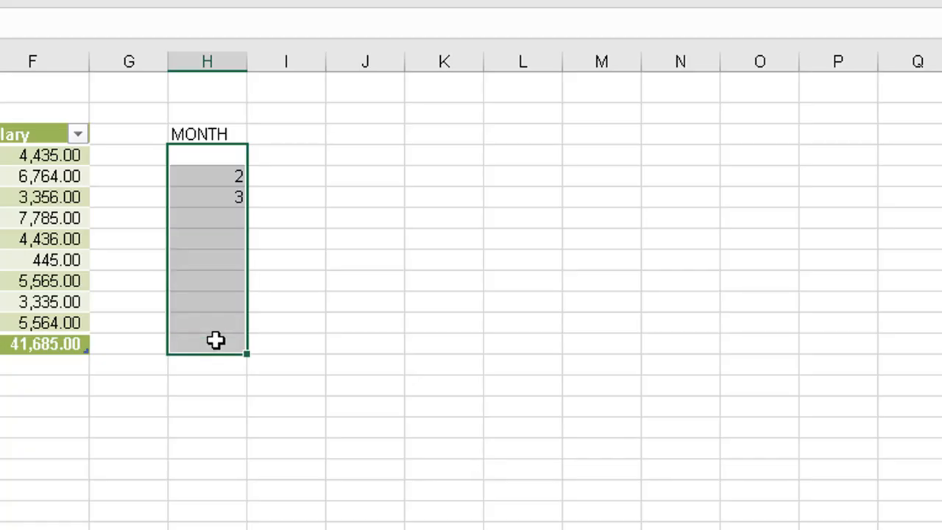
click(552, 1)
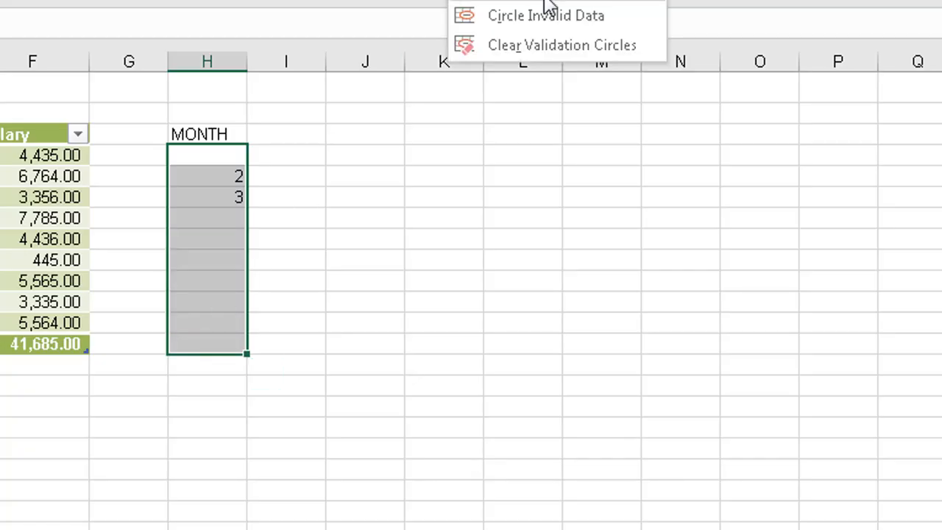
click(548, 2)
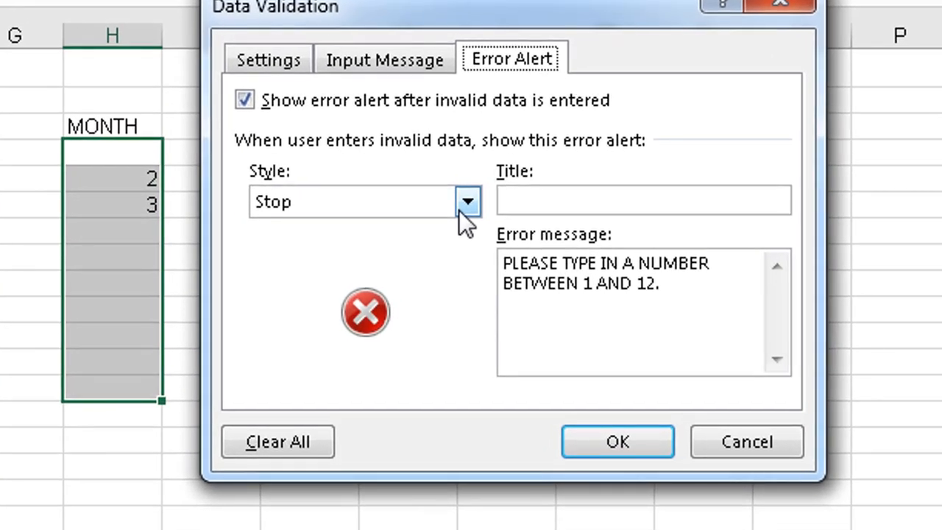
click(476, 205)
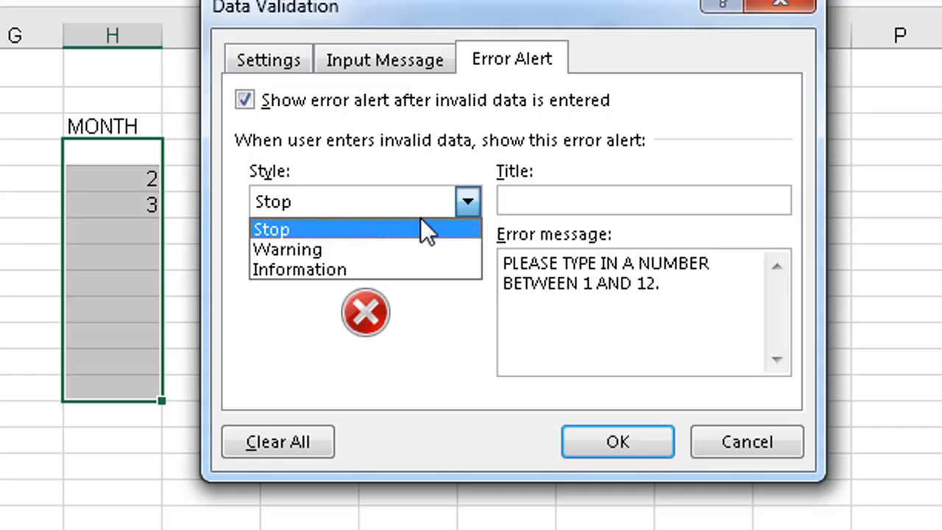
click(327, 247)
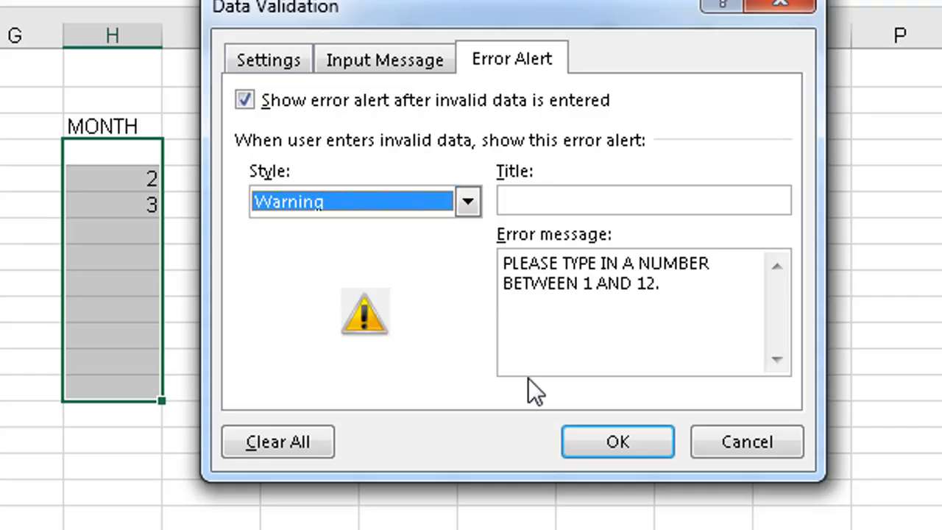
click(610, 436)
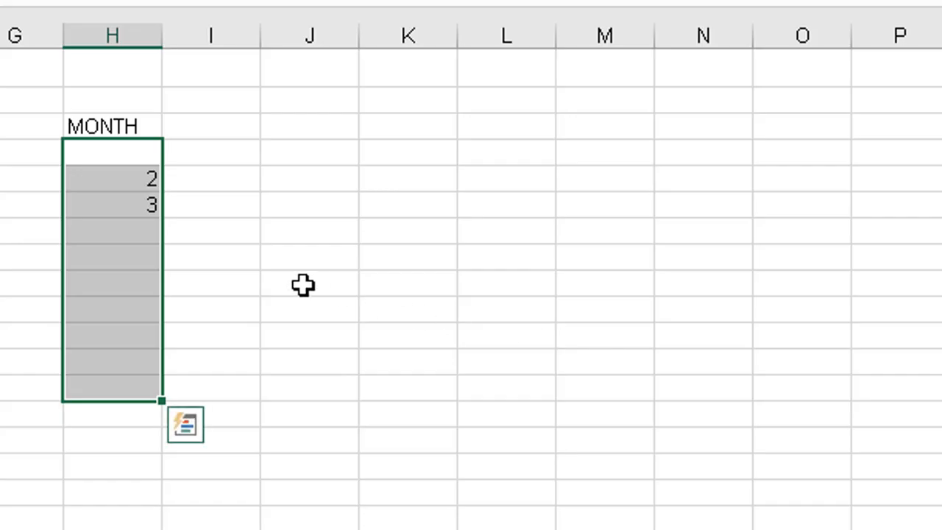
Step: Enter 14 in the fourth cell below MONTH, continuing past the alert, and clear that cell again
click(83, 238)
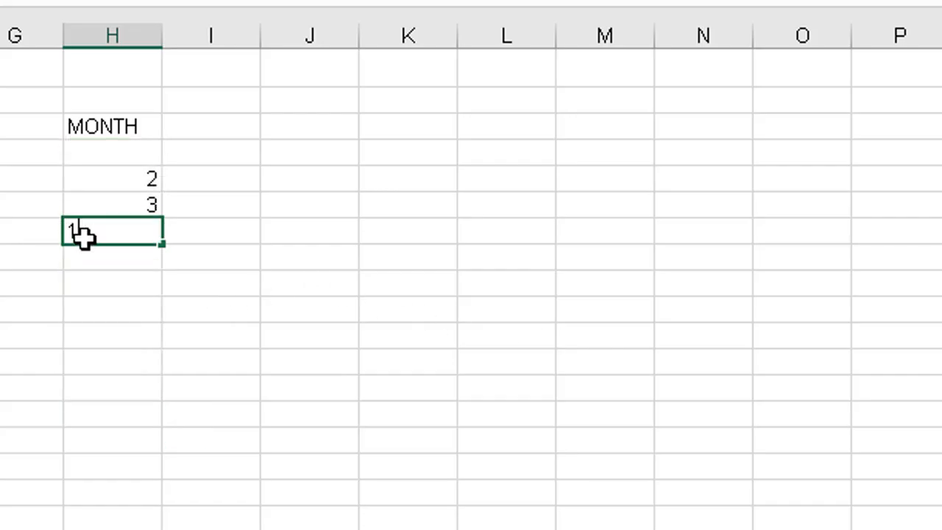
text(14)
key(Return)
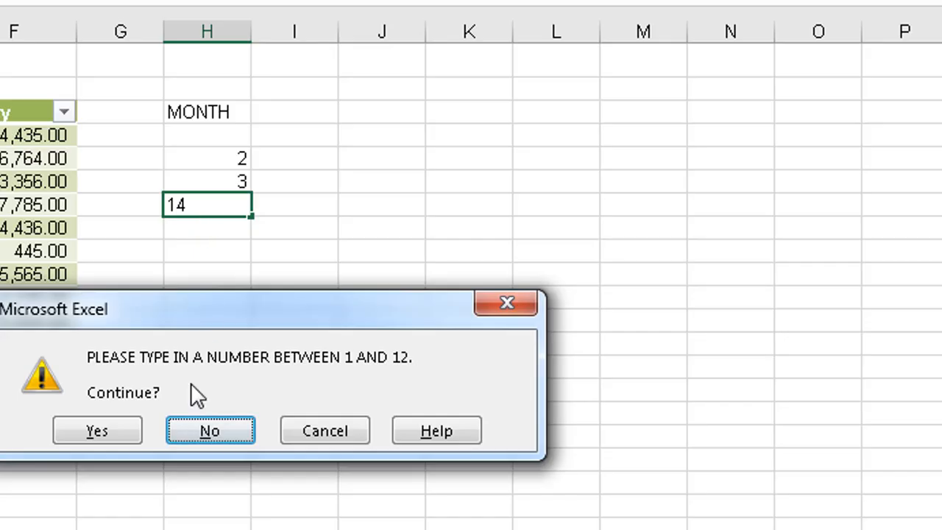
click(101, 429)
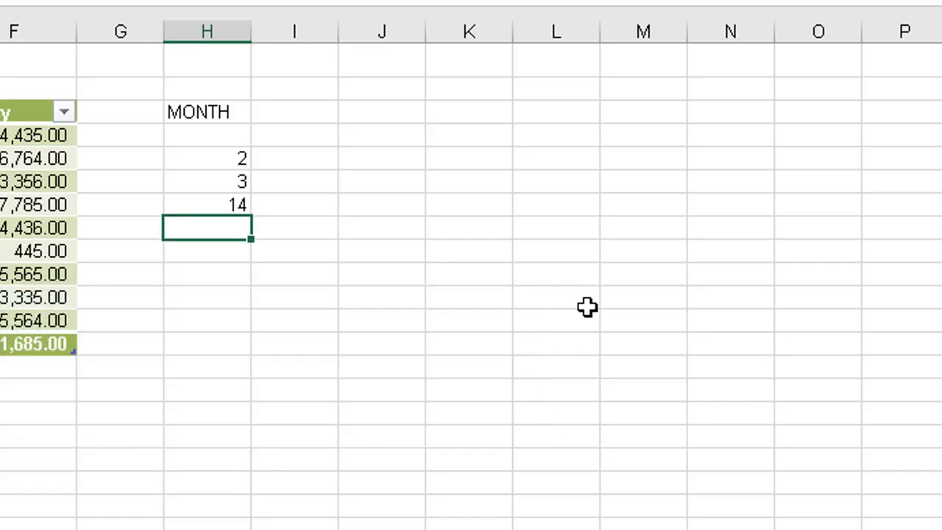
click(206, 204)
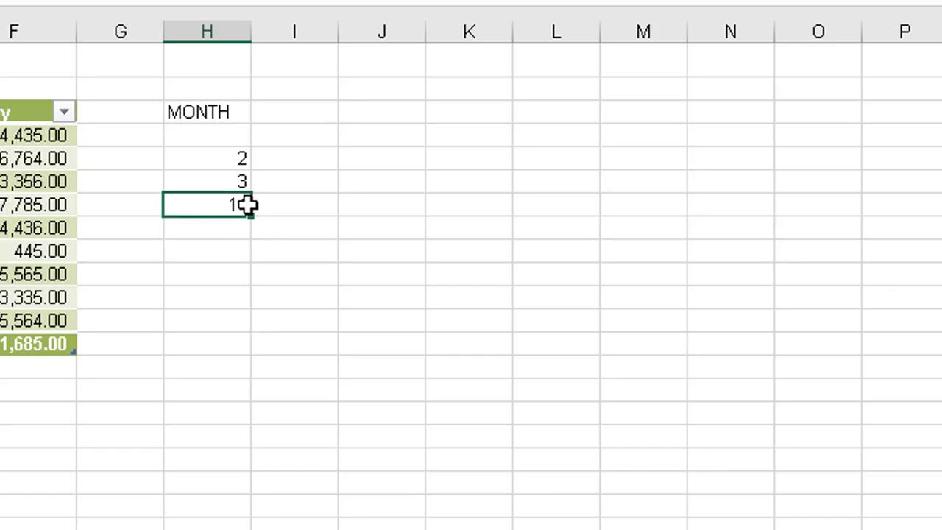
Step: Set the error alert style to Information for the ten validated cells below MONTH
drag(247, 134, 230, 348)
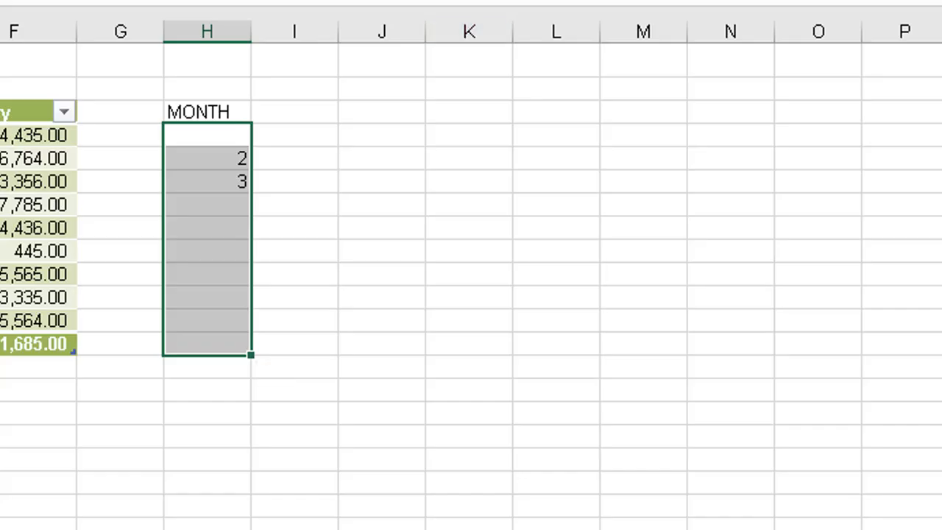
click(515, 0)
click(541, 0)
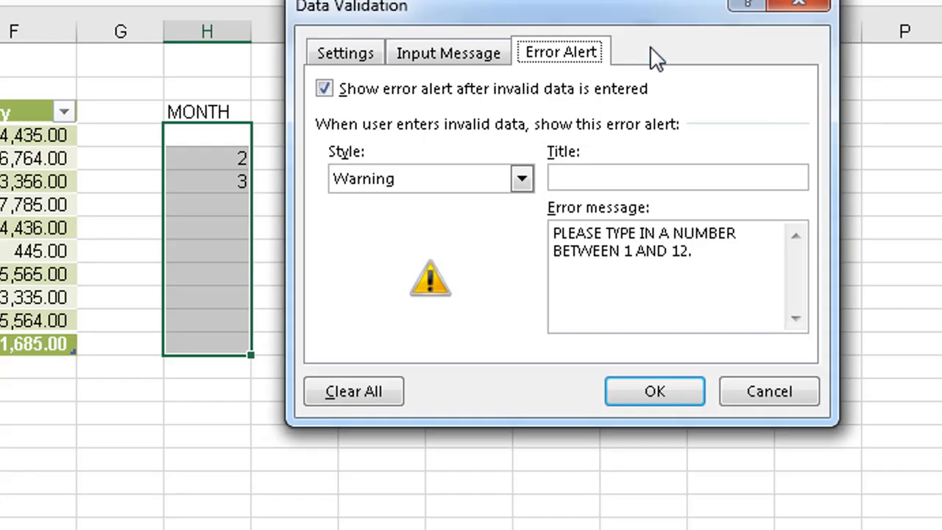
click(521, 178)
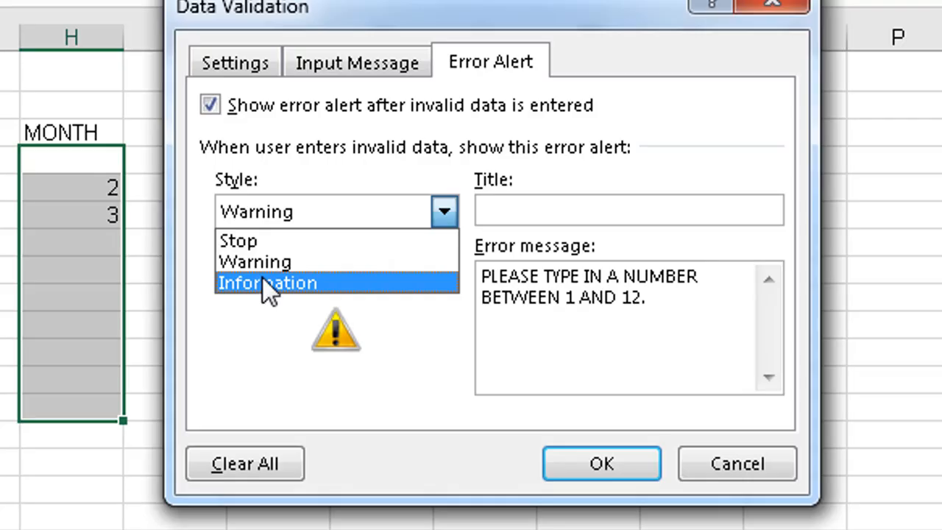
click(263, 278)
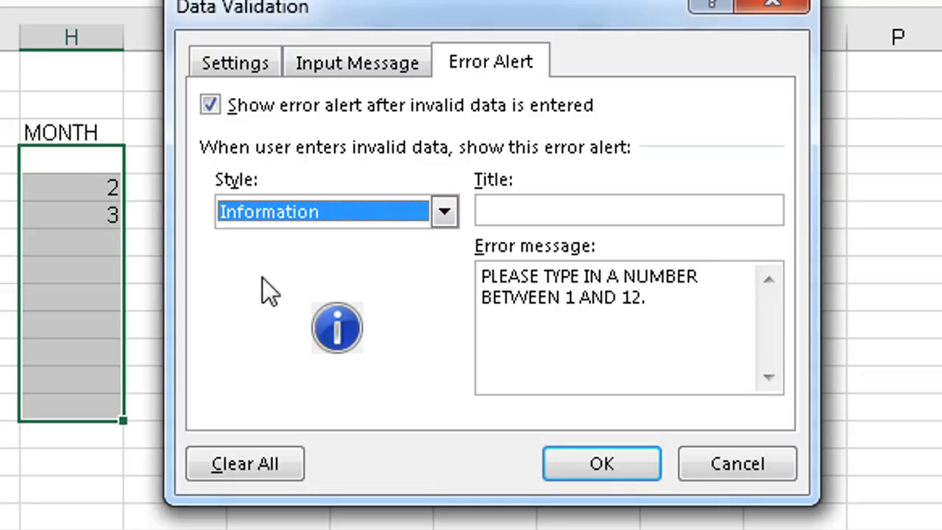
click(603, 465)
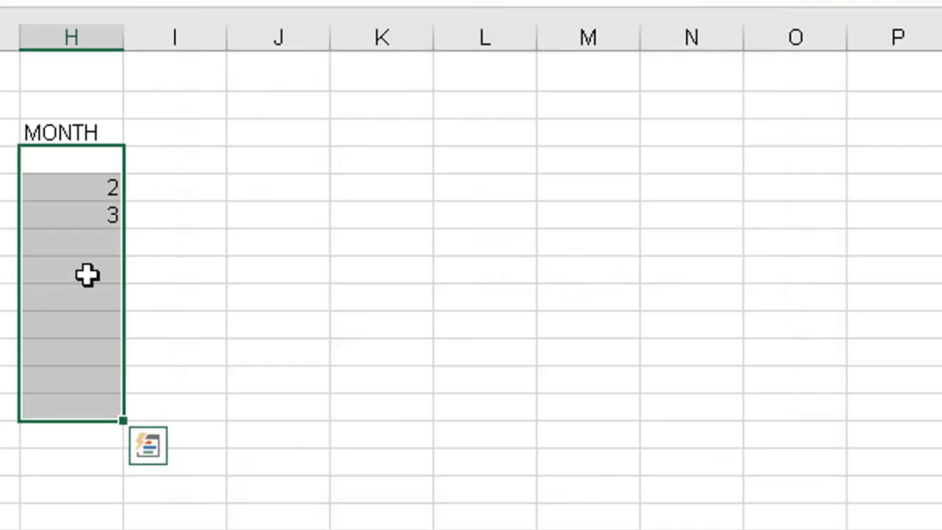
Step: Enter 16 in the fourth cell below MONTH and accept it despite the information alert
click(84, 247)
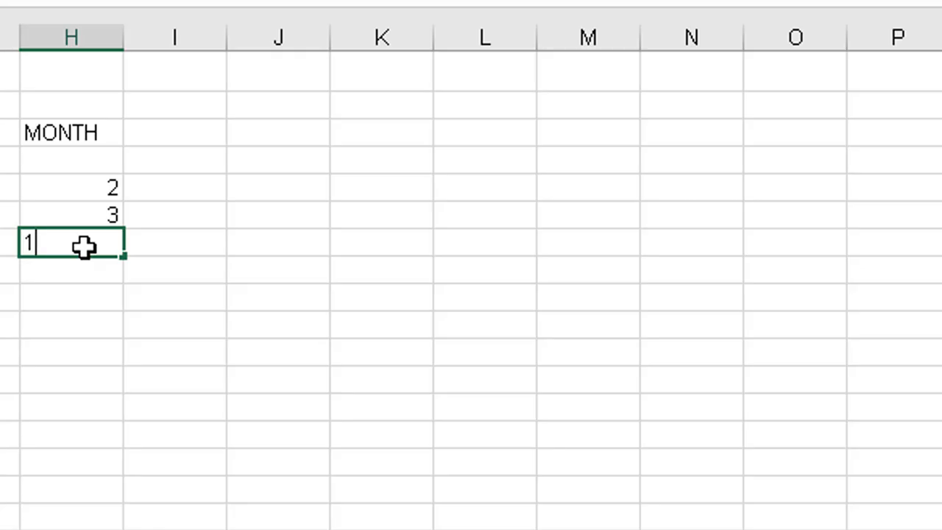
text(16)
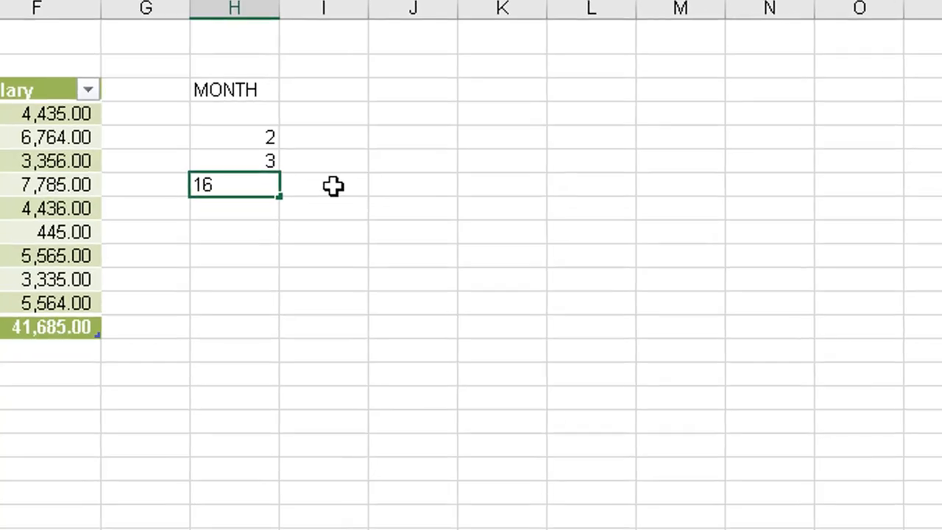
key(Return)
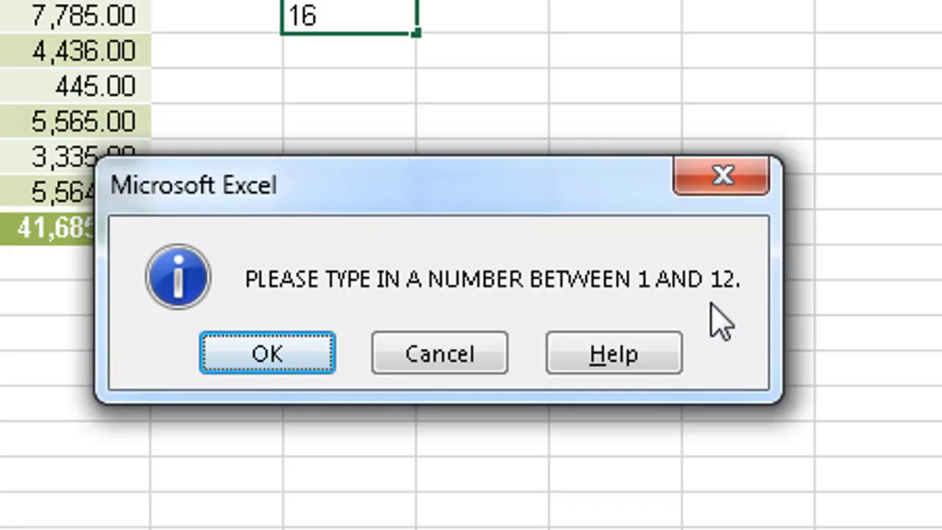
click(280, 357)
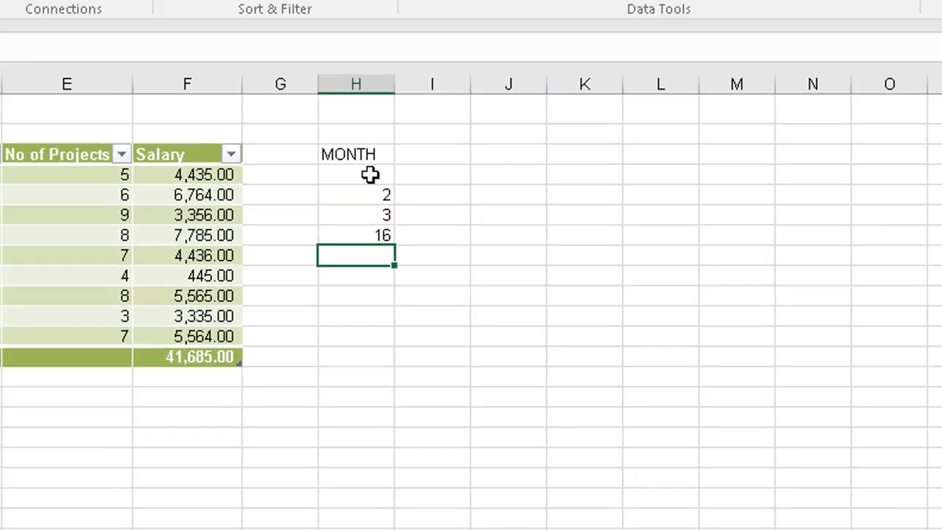
Step: Set the error alert style to Stop for the ten validated cells below MONTH
drag(369, 250, 374, 397)
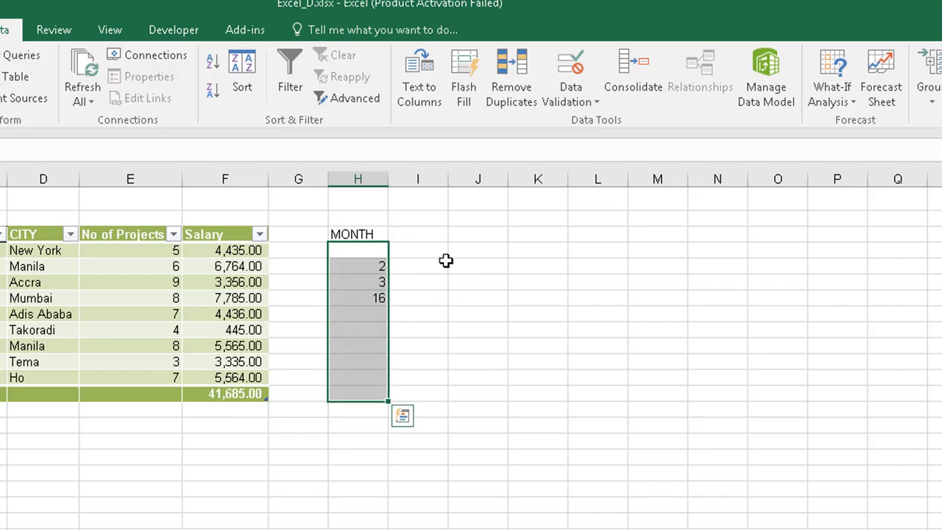
click(586, 107)
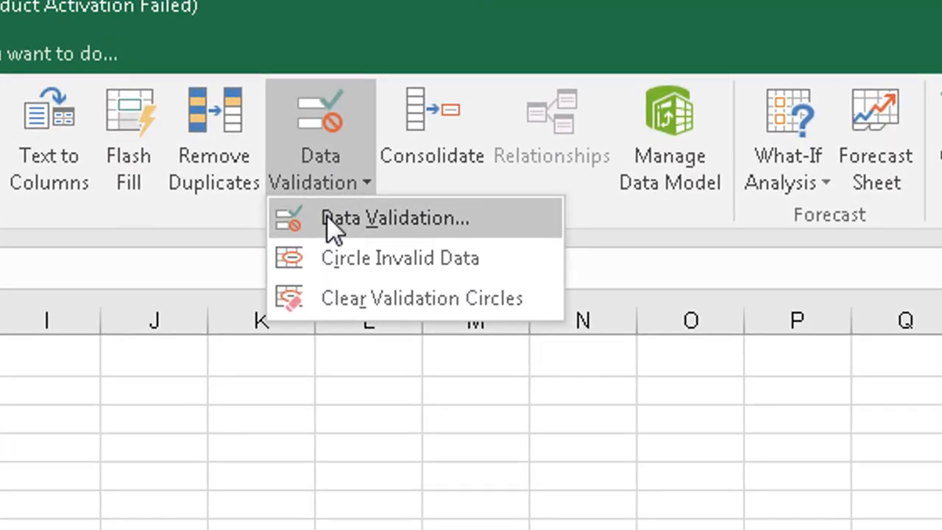
click(485, 159)
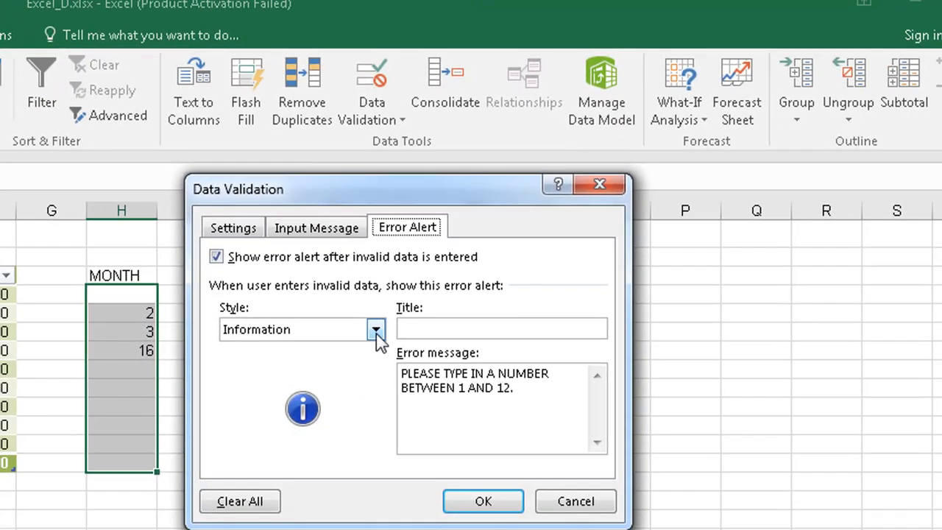
click(362, 376)
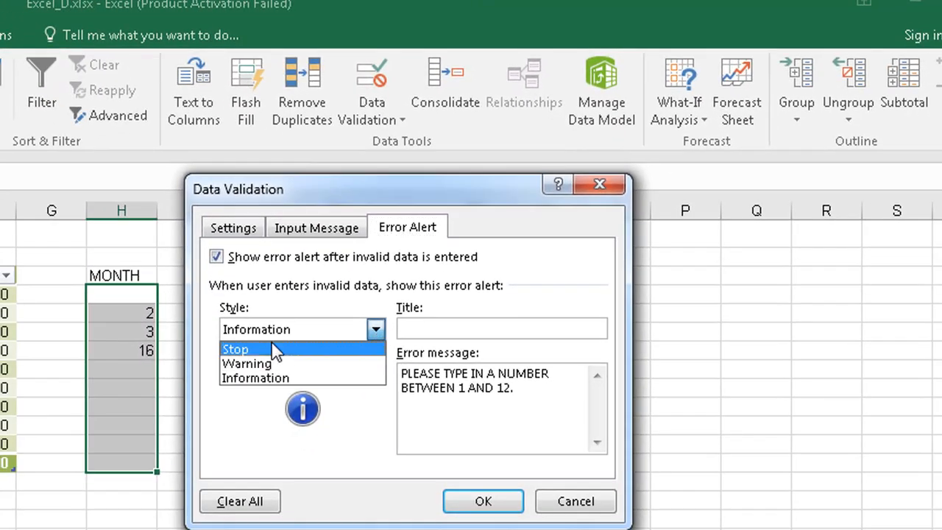
click(274, 352)
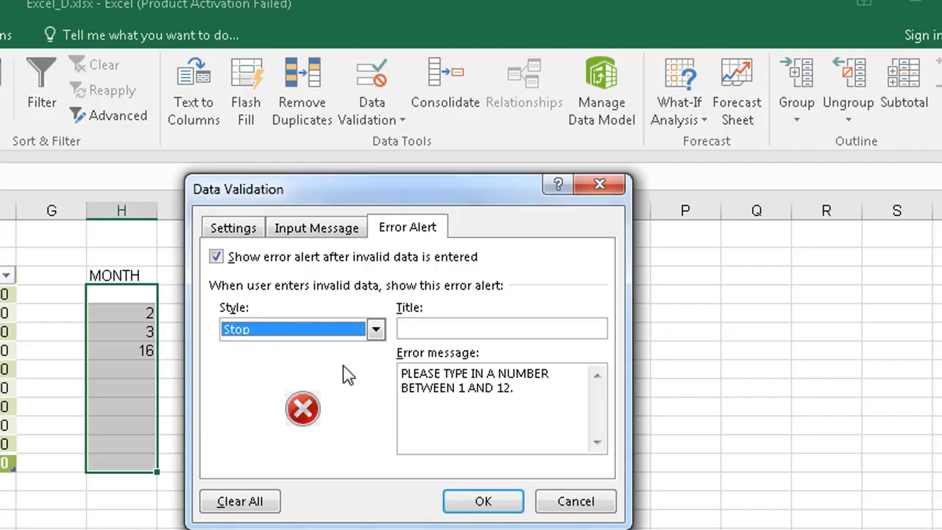
click(471, 505)
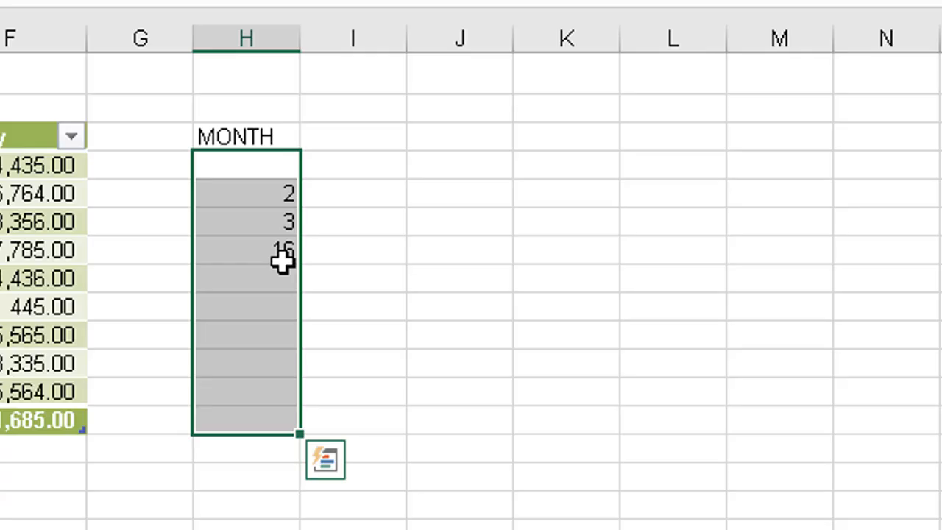
Step: Try to enter 34 in the fourth cell below MONTH, cancel the entry and clear the cell
click(147, 349)
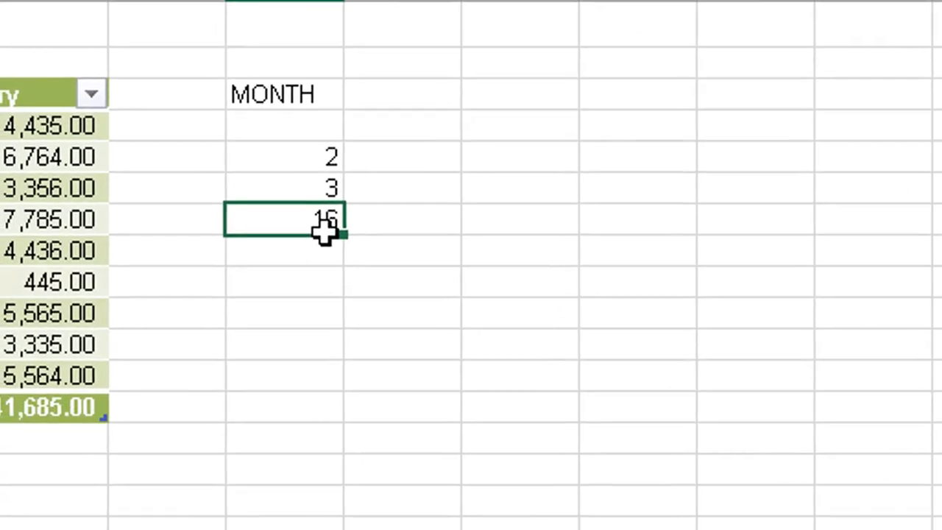
text(34)
key(Return)
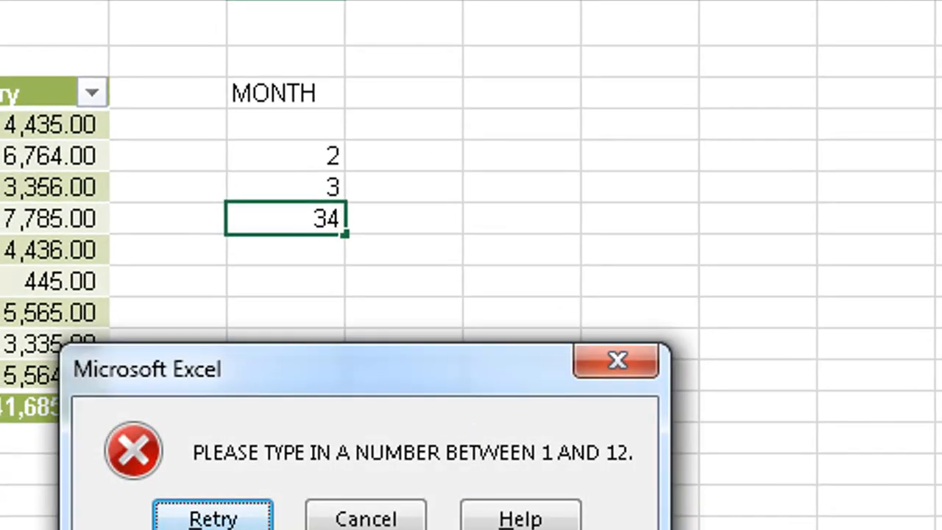
click(368, 520)
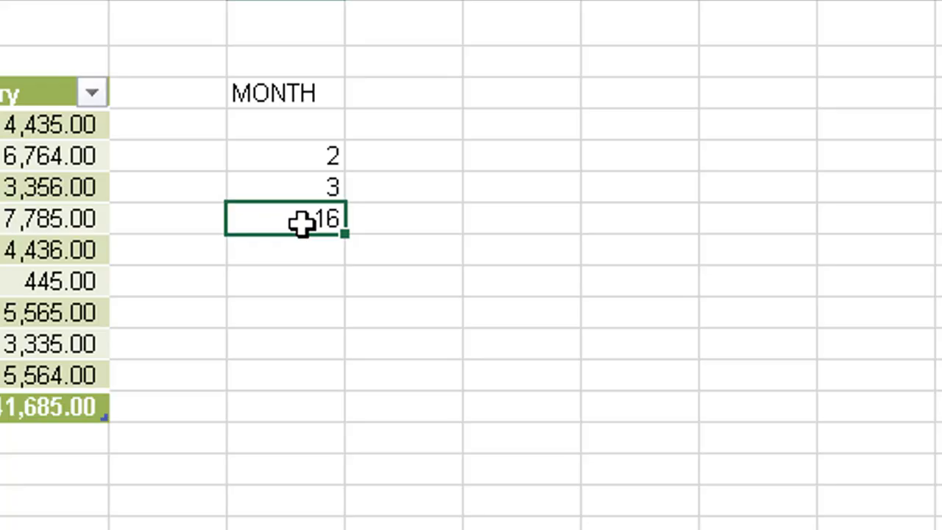
Step: Select the ten validated cells below MONTH and check their error alert settings without changing anything
drag(280, 121, 292, 402)
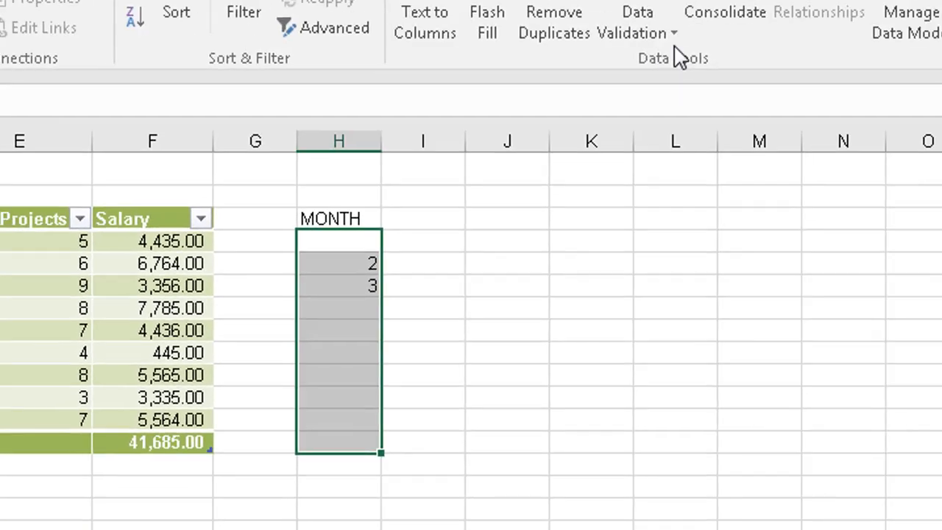
click(625, 121)
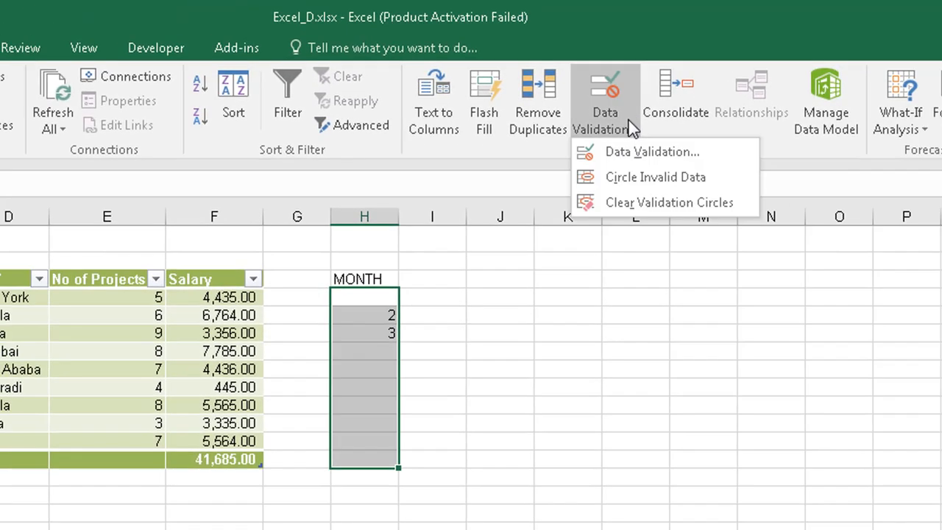
click(642, 153)
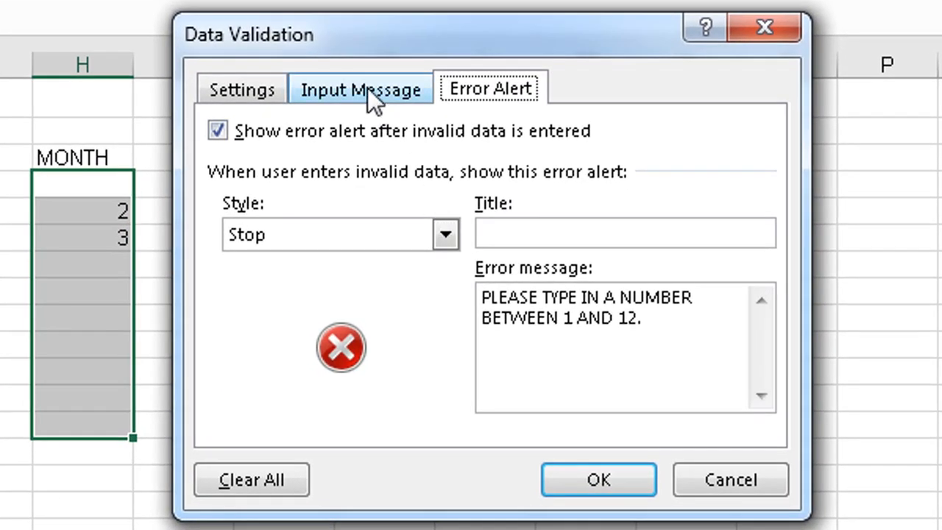
click(771, 27)
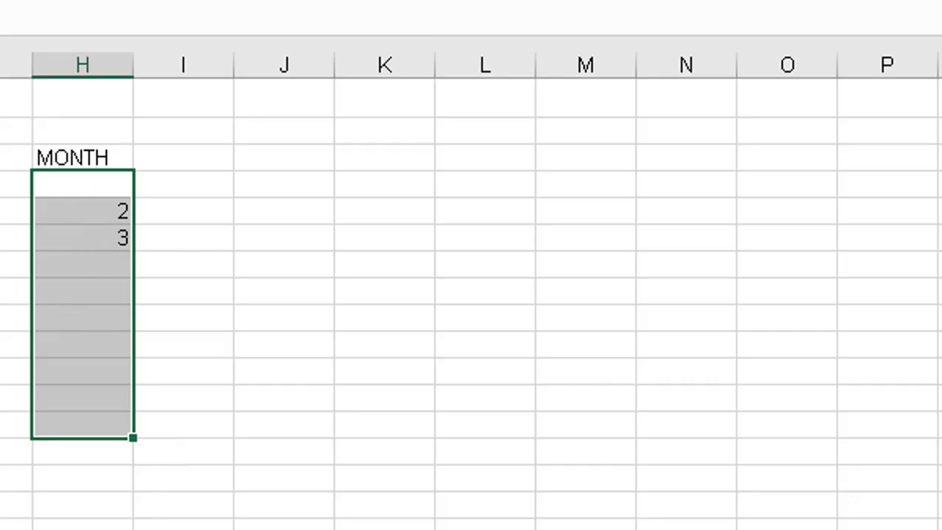
Step: Add the input message "PLEASE TYPE IN A NUMBER THAT CORRESPONDS WITH THE MONTH. THAT IS 1-12" to the ten selected cells
click(419, 1)
click(491, 0)
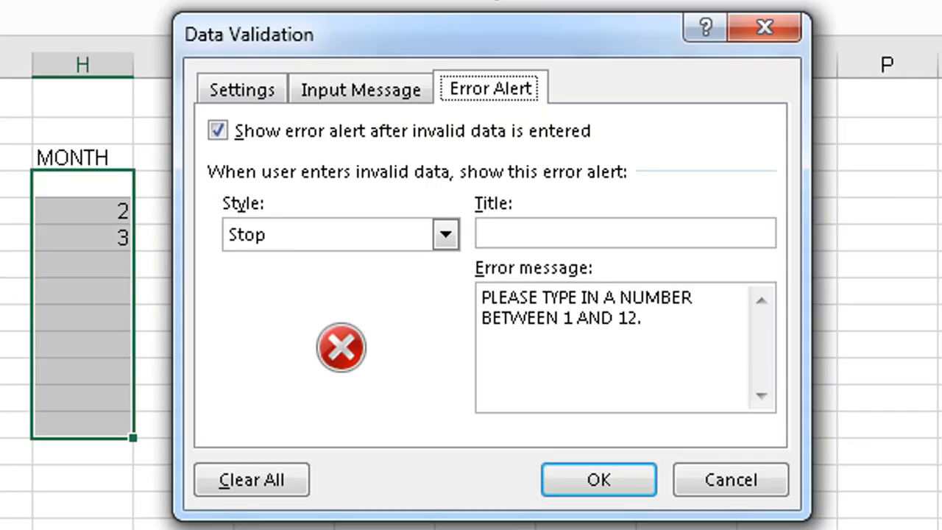
click(376, 82)
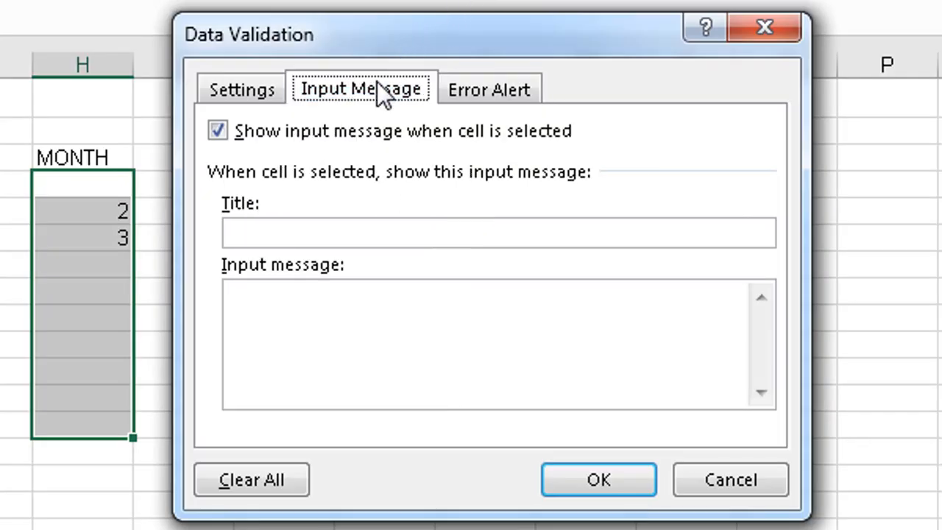
click(331, 304)
text(PLEAWE)
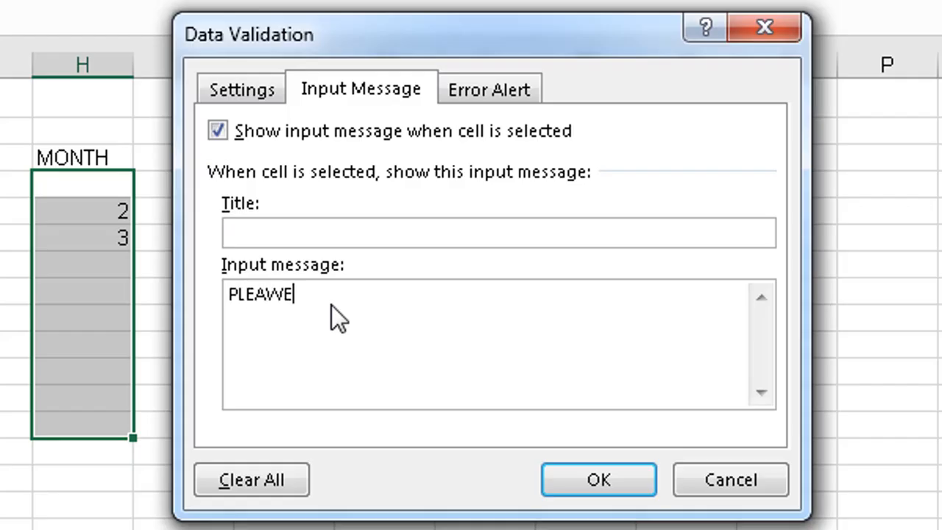
key(BackSpace)
key(BackSpace)
key(BackSpace)
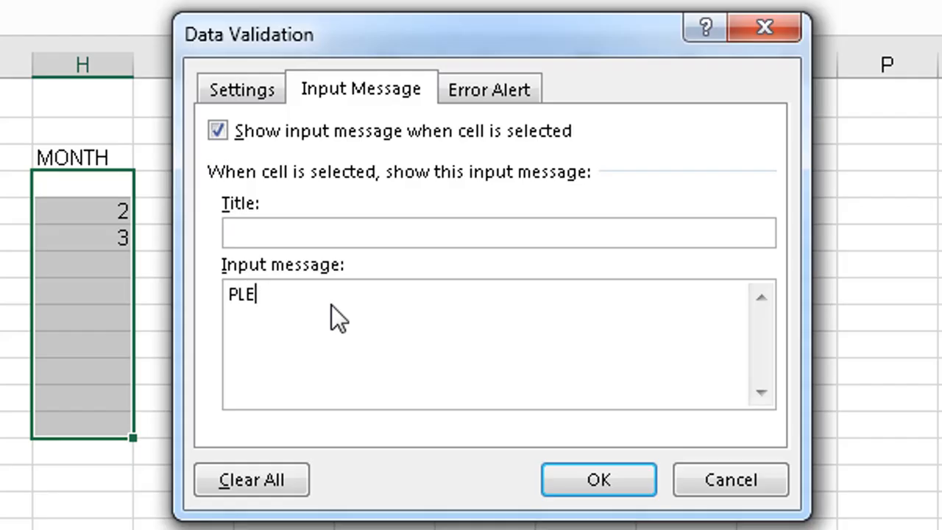
text(AE)
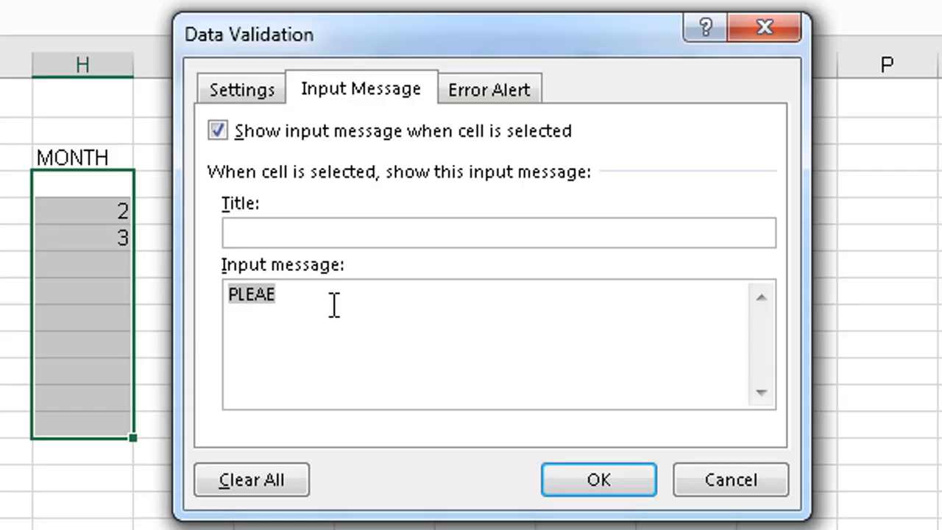
key(BackSpace)
key(BackSpace)
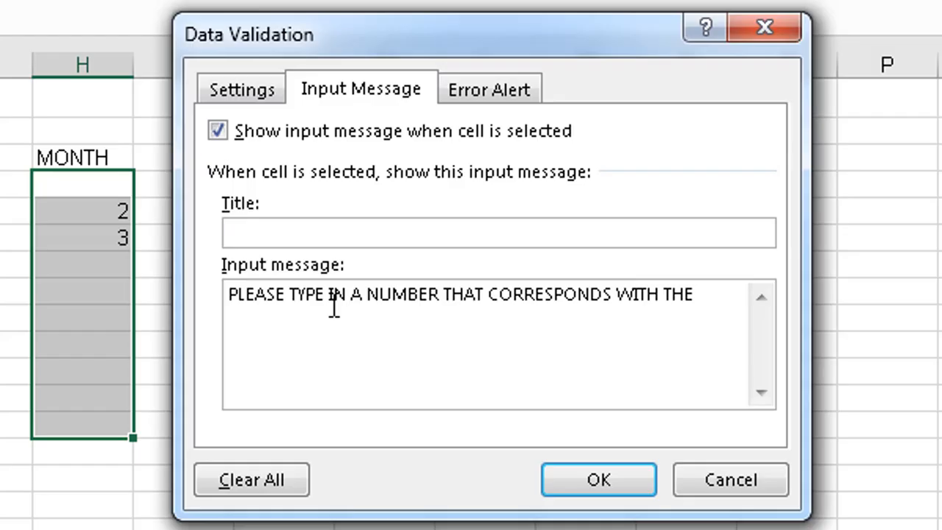
text(MONTH.  THAT IS  1-12)
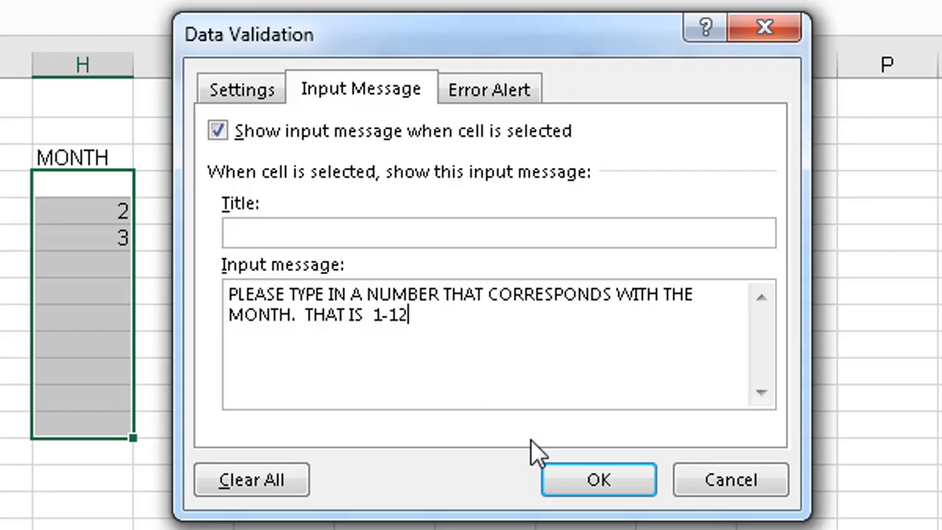
click(581, 479)
Step: Select several of the validated cells below MONTH in turn to check how the input message displays
click(882, 348)
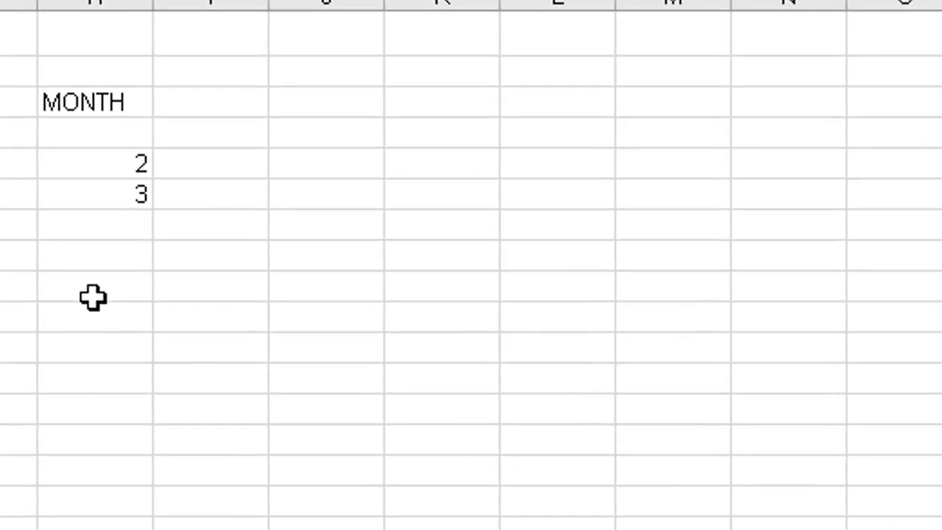
click(83, 226)
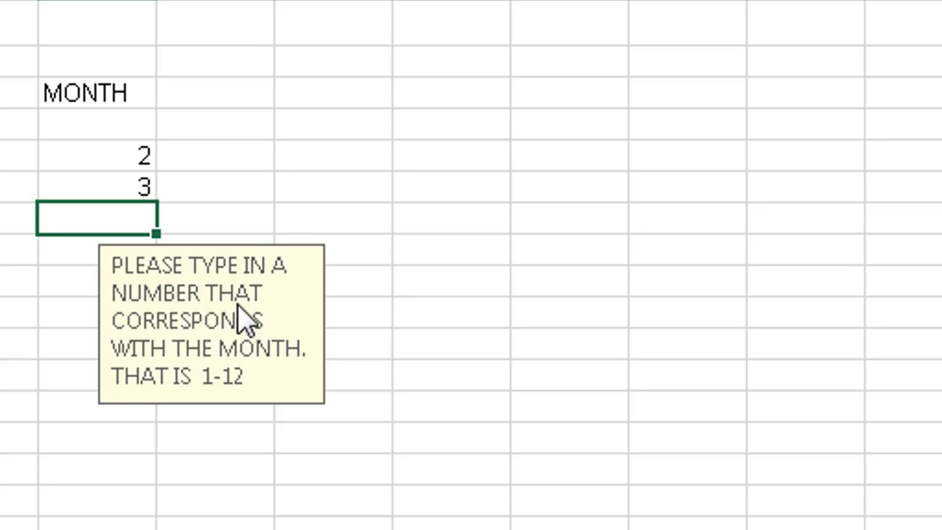
click(67, 259)
click(80, 293)
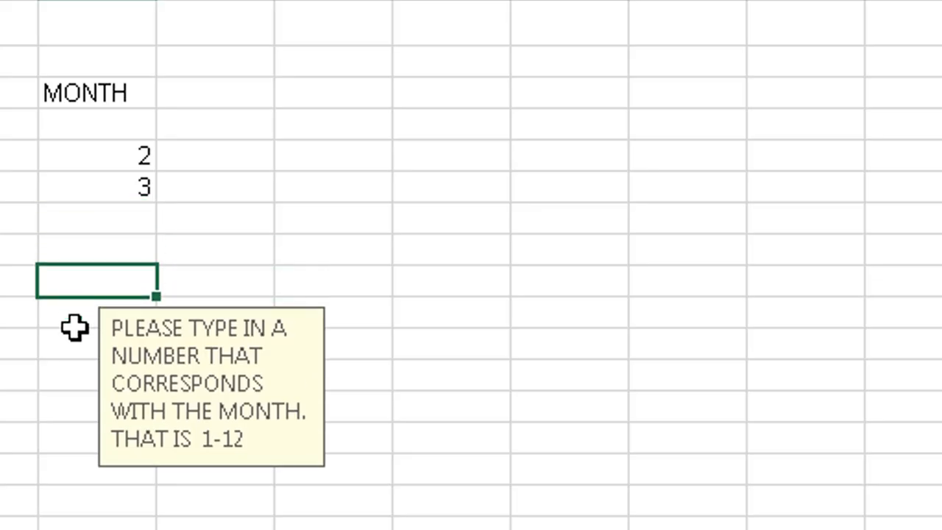
click(75, 324)
click(75, 380)
click(74, 317)
click(73, 277)
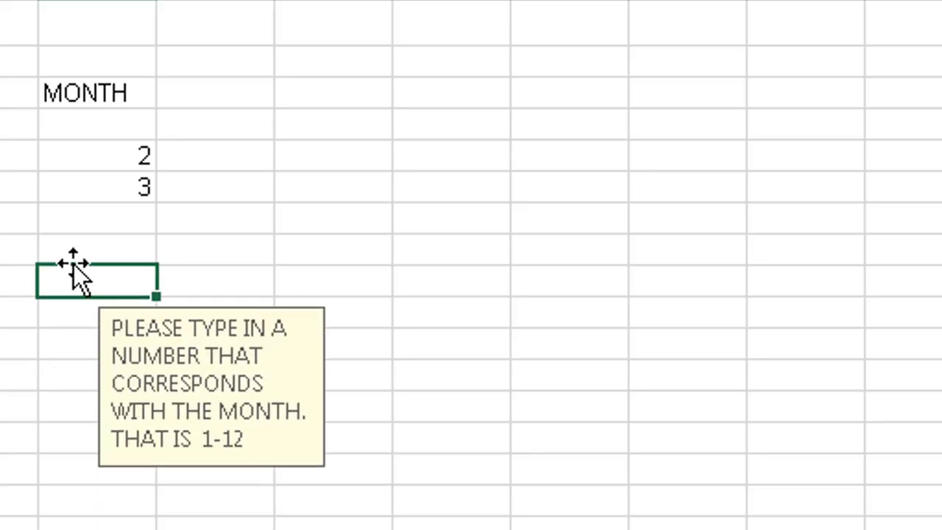
click(71, 249)
click(71, 184)
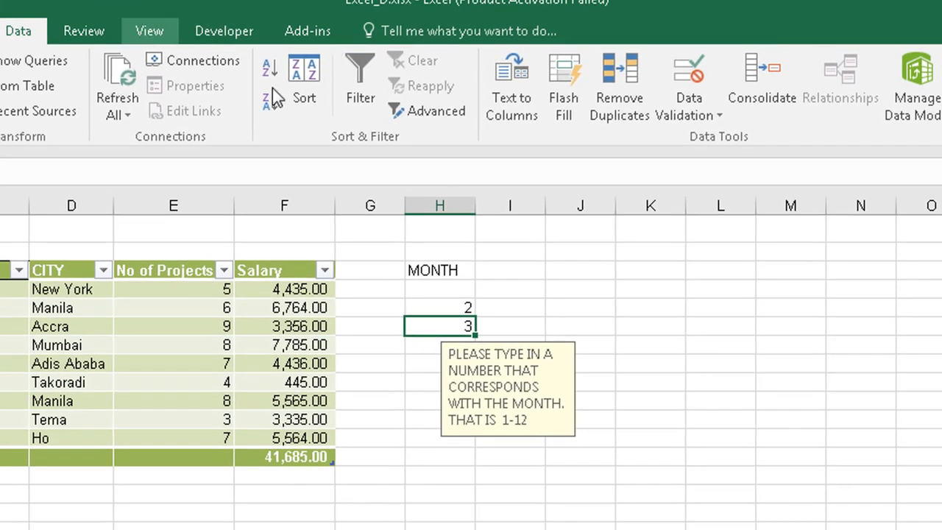
Step: Review the input message, error alert and validation criteria of the ten cells below MONTH
drag(455, 296, 448, 457)
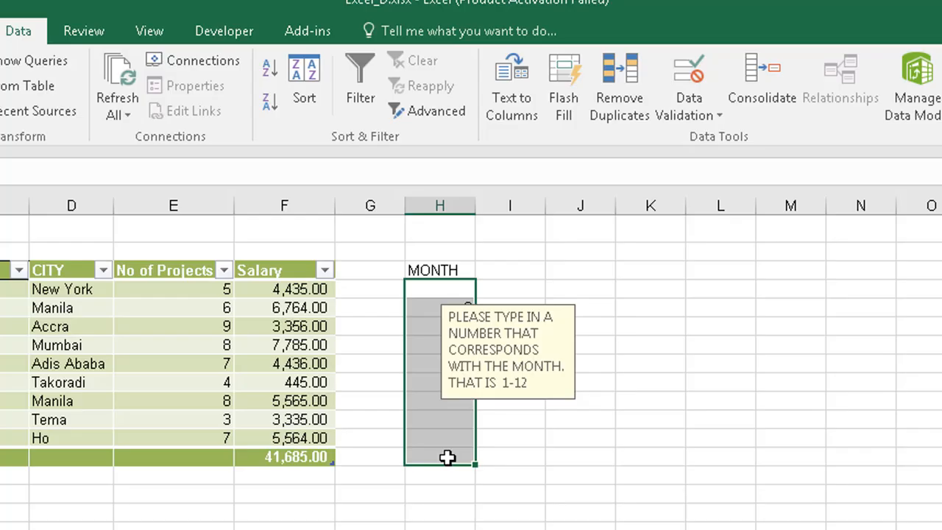
click(712, 116)
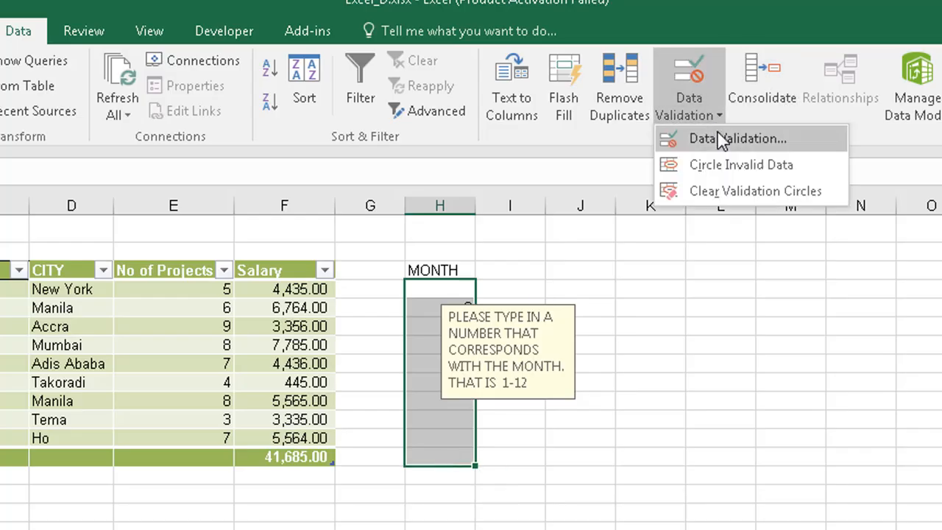
click(728, 138)
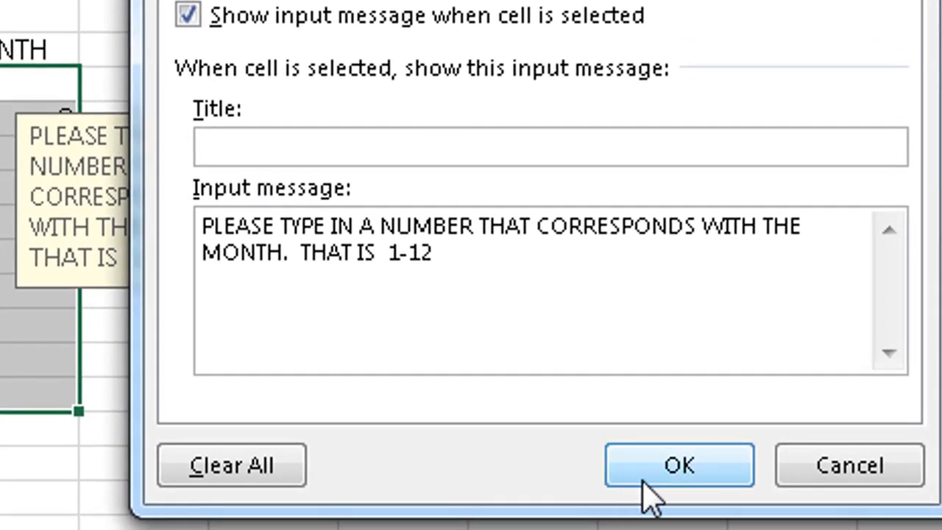
click(564, 1)
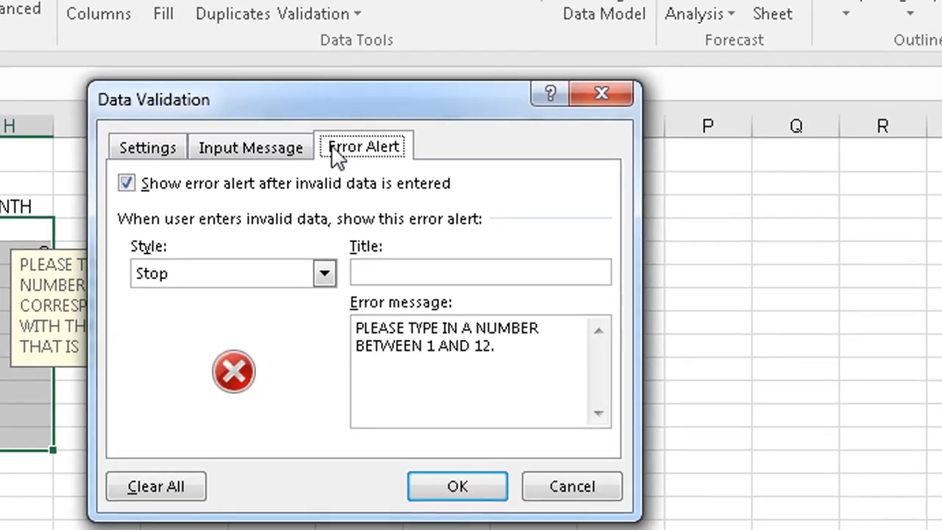
click(166, 148)
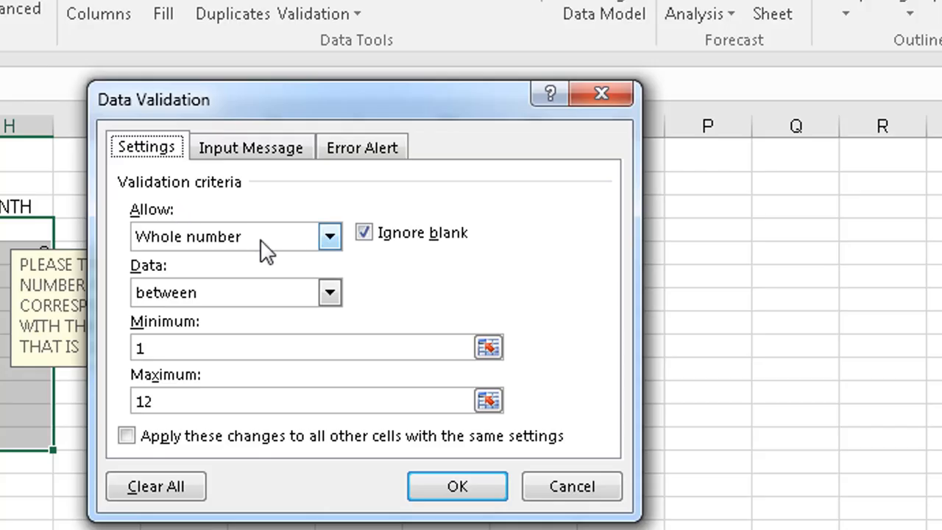